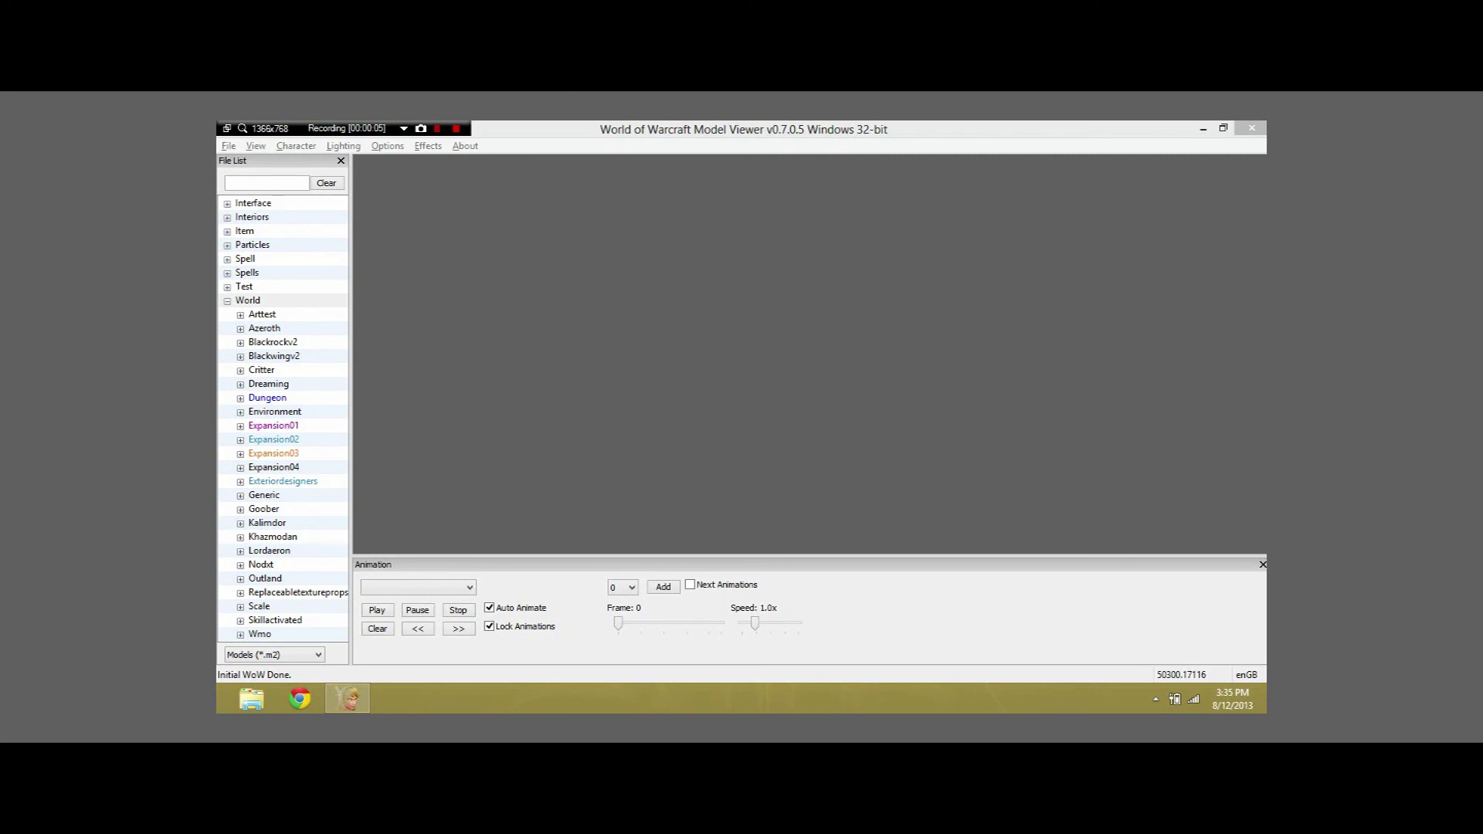
Step: Look through the model file list, including the Character and World categories
{"action": "left_click", "coordinate": [231, 183]}
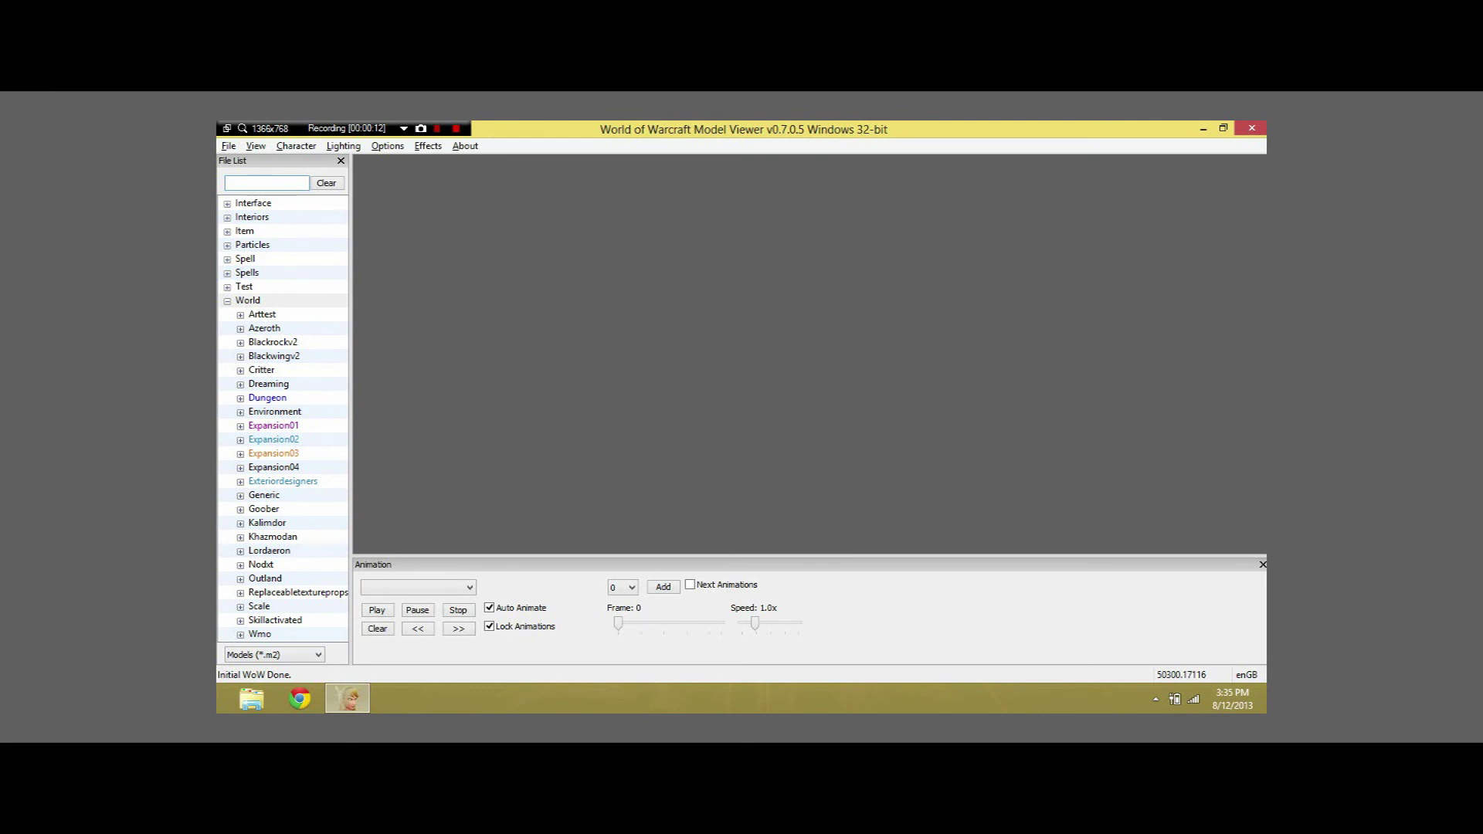
{"action": "left_click", "coordinate": [252, 244]}
{"action": "scroll", "coordinate": [252, 244], "scroll_direction": "up", "scroll_amount": 2}
{"action": "scroll", "coordinate": [284, 418], "scroll_direction": "down", "scroll_amount": 5}
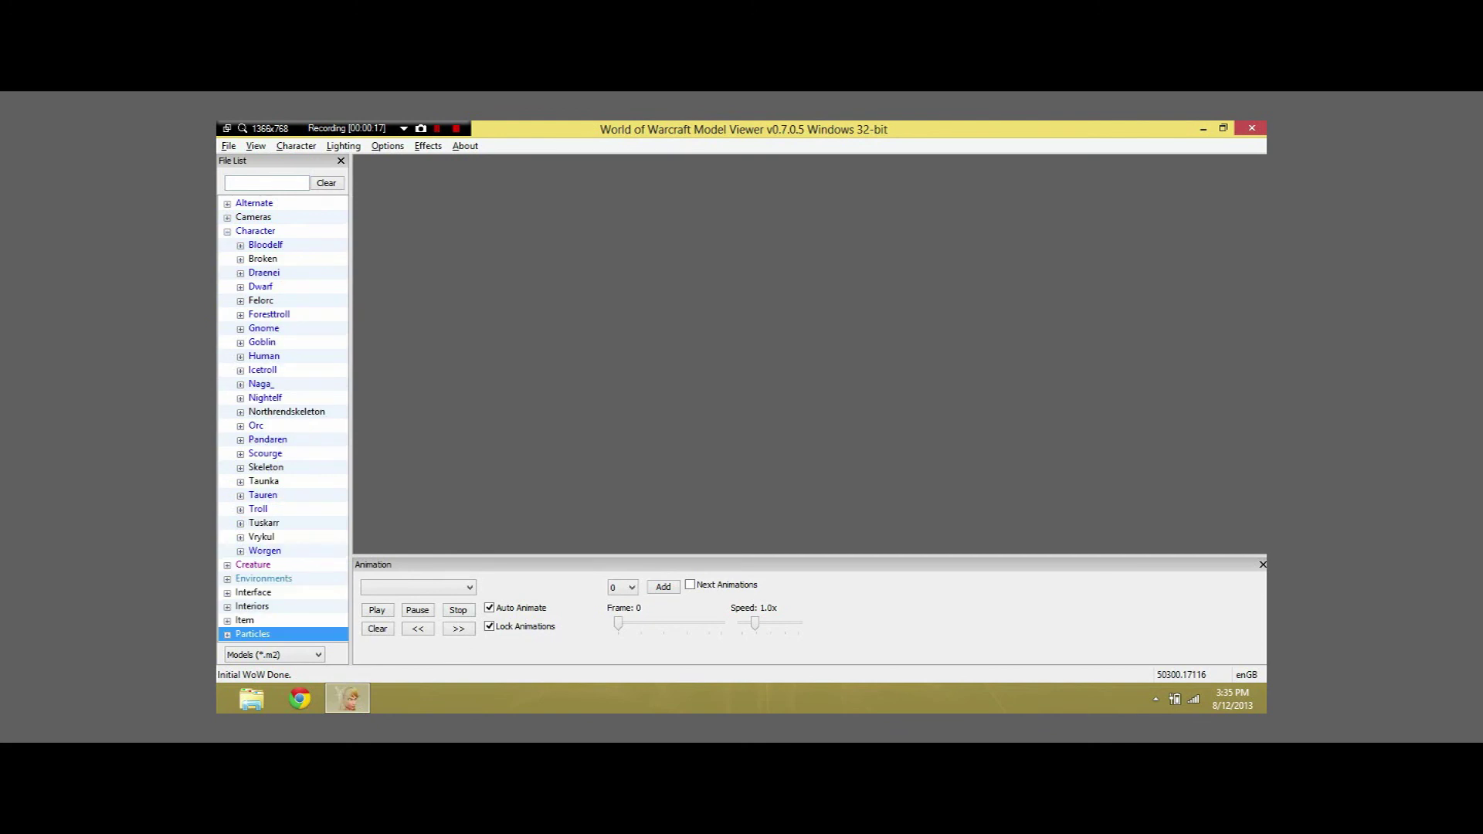
{"action": "scroll", "coordinate": [284, 418], "scroll_direction": "down", "scroll_amount": 5}
{"action": "scroll", "coordinate": [284, 418], "scroll_direction": "up", "scroll_amount": 5}
{"action": "scroll", "coordinate": [284, 418], "scroll_direction": "down", "scroll_amount": 7}
{"action": "scroll", "coordinate": [283, 418], "scroll_direction": "up", "scroll_amount": 7}
{"action": "scroll", "coordinate": [284, 418], "scroll_direction": "down", "scroll_amount": 4}
{"action": "scroll", "coordinate": [283, 418], "scroll_direction": "down", "scroll_amount": 3}
{"action": "scroll", "coordinate": [283, 418], "scroll_direction": "up", "scroll_amount": 7}
Step: Filter the model file list by "chicken" and load chicken.m2 from the Creature category
{"action": "left_click", "coordinate": [266, 183]}
{"action": "type", "text": "chiccken"}
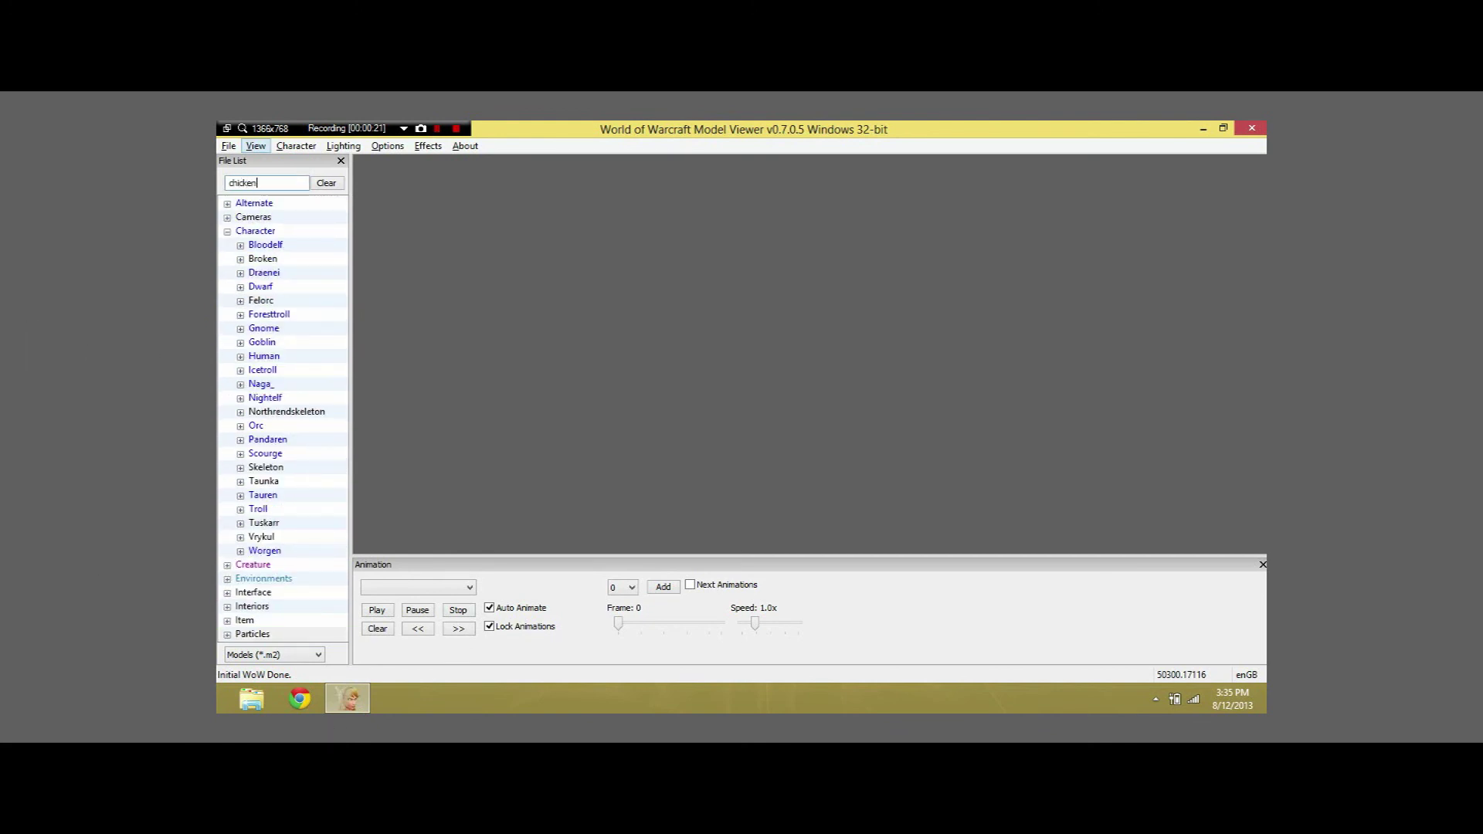
{"action": "key", "text": "Return"}
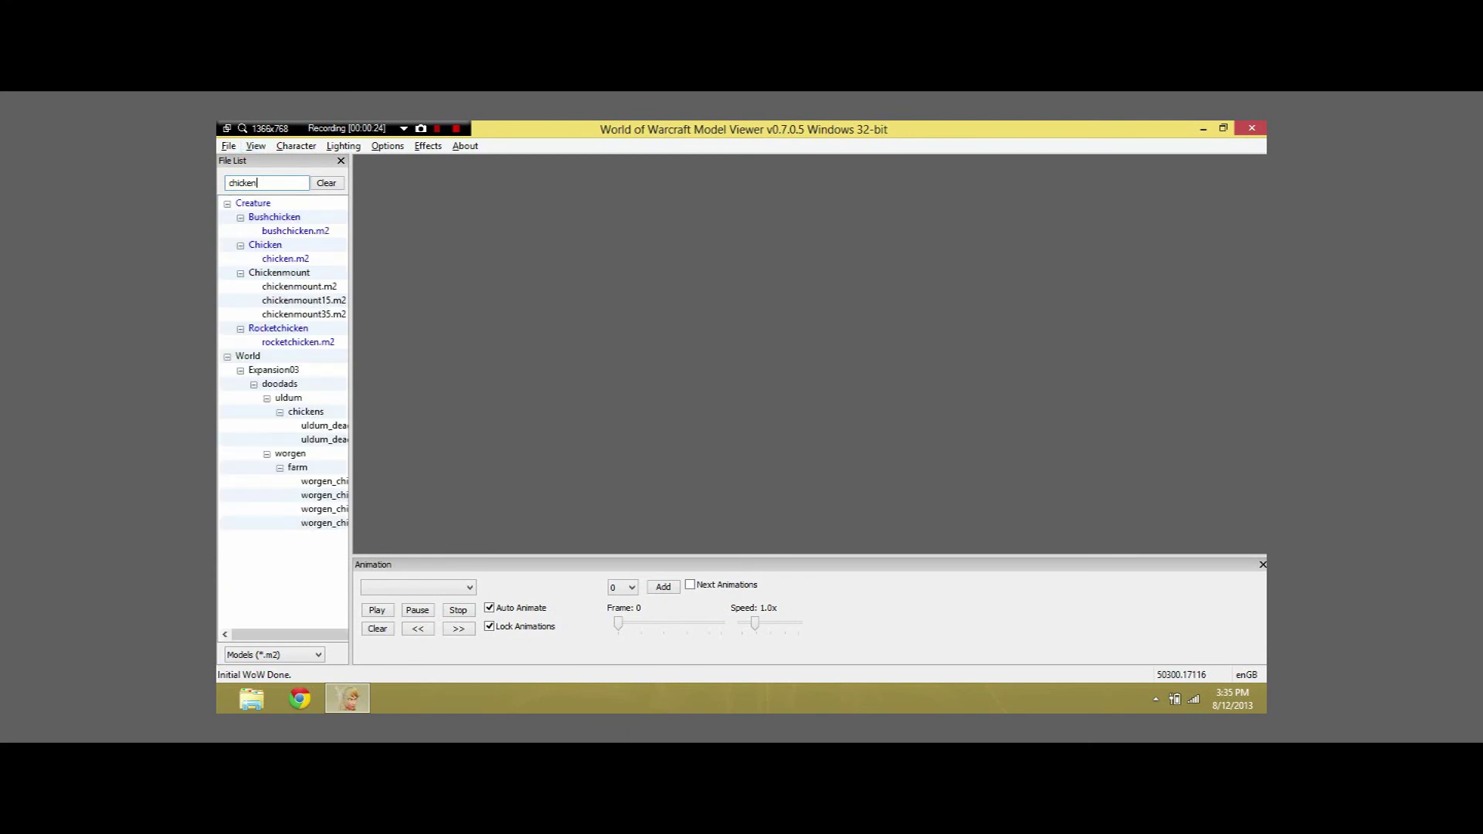
{"action": "left_click", "coordinate": [285, 258]}
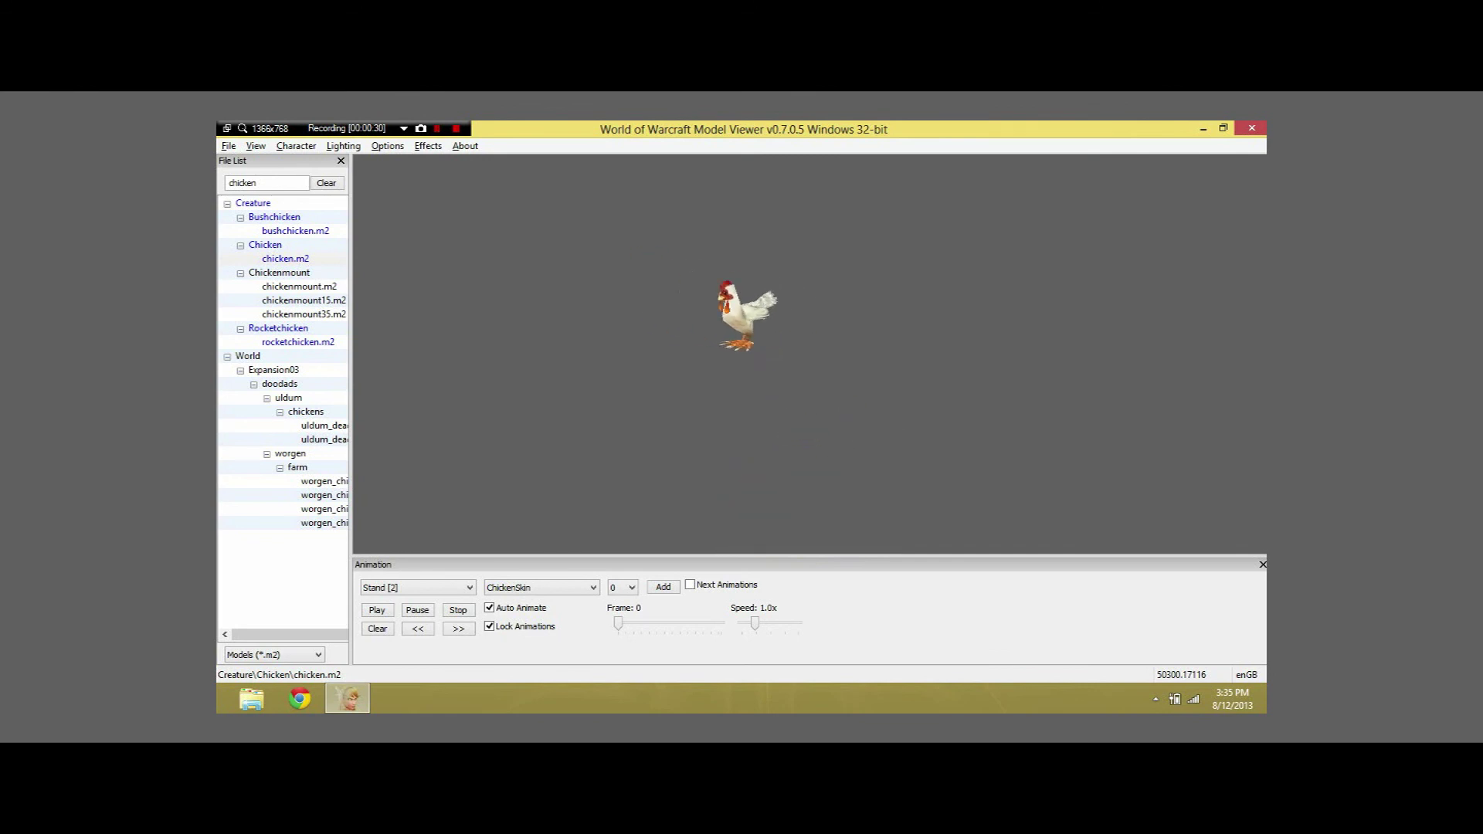
Step: Give the chicken the ChickenSkinBrown skin and set its animation to Walk [1]
{"action": "scroll", "coordinate": [735, 298], "scroll_direction": "up", "scroll_amount": 3}
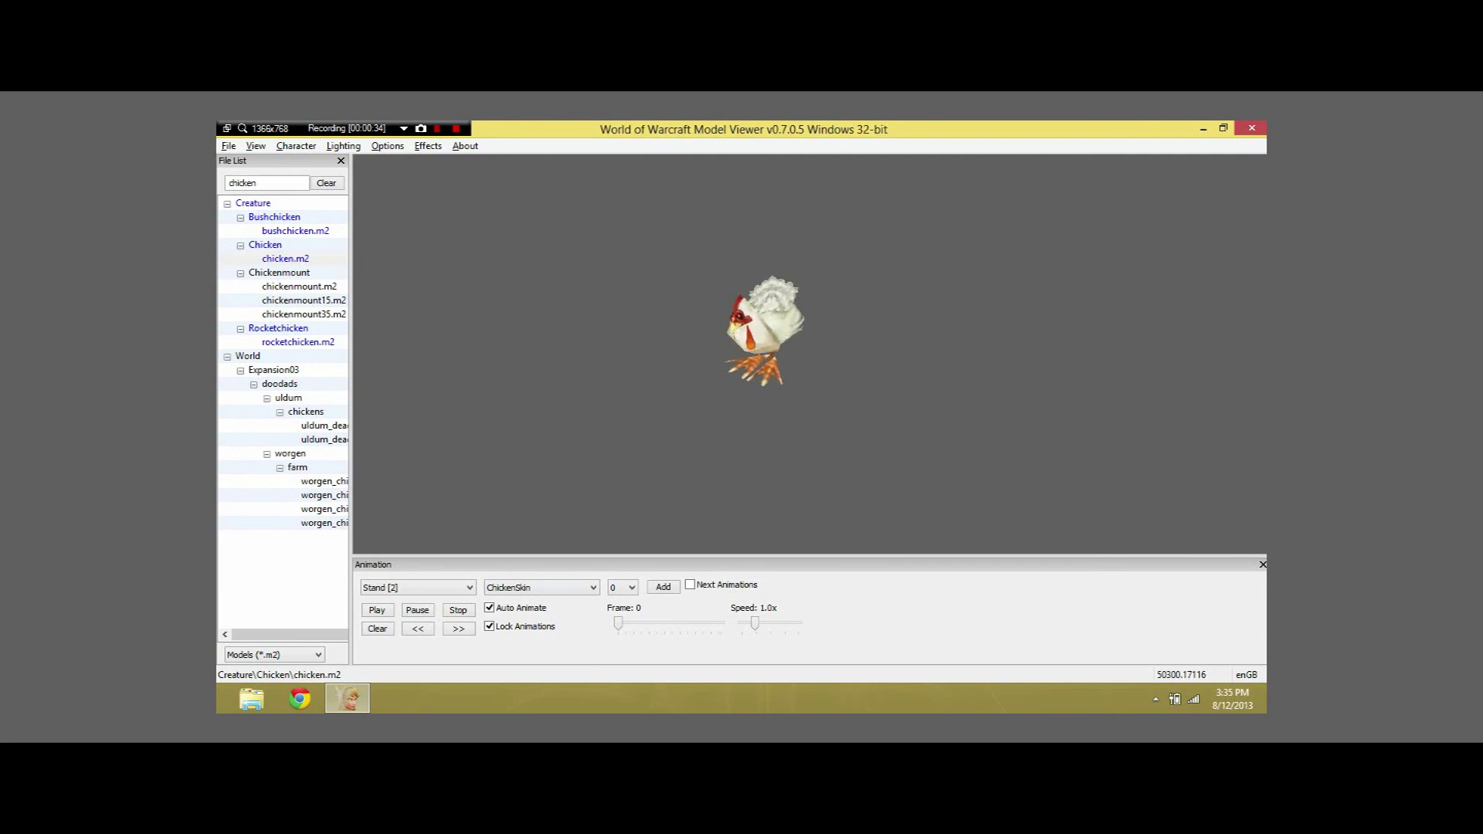
{"action": "left_click", "coordinate": [541, 587]}
{"action": "left_click", "coordinate": [541, 621]}
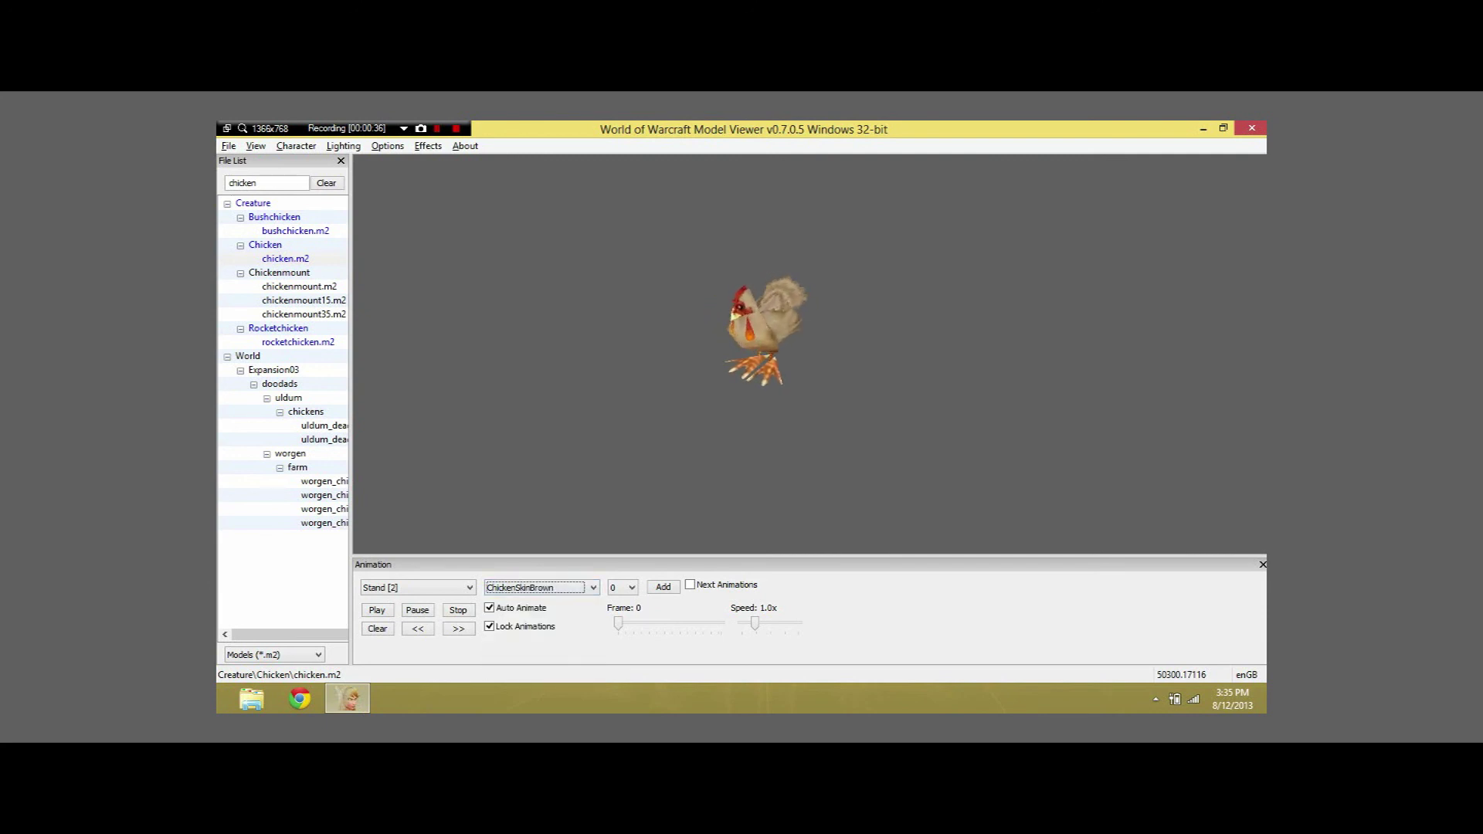
{"action": "right_click_drag", "start_coordinate": [753, 333], "coordinate": [737, 350]}
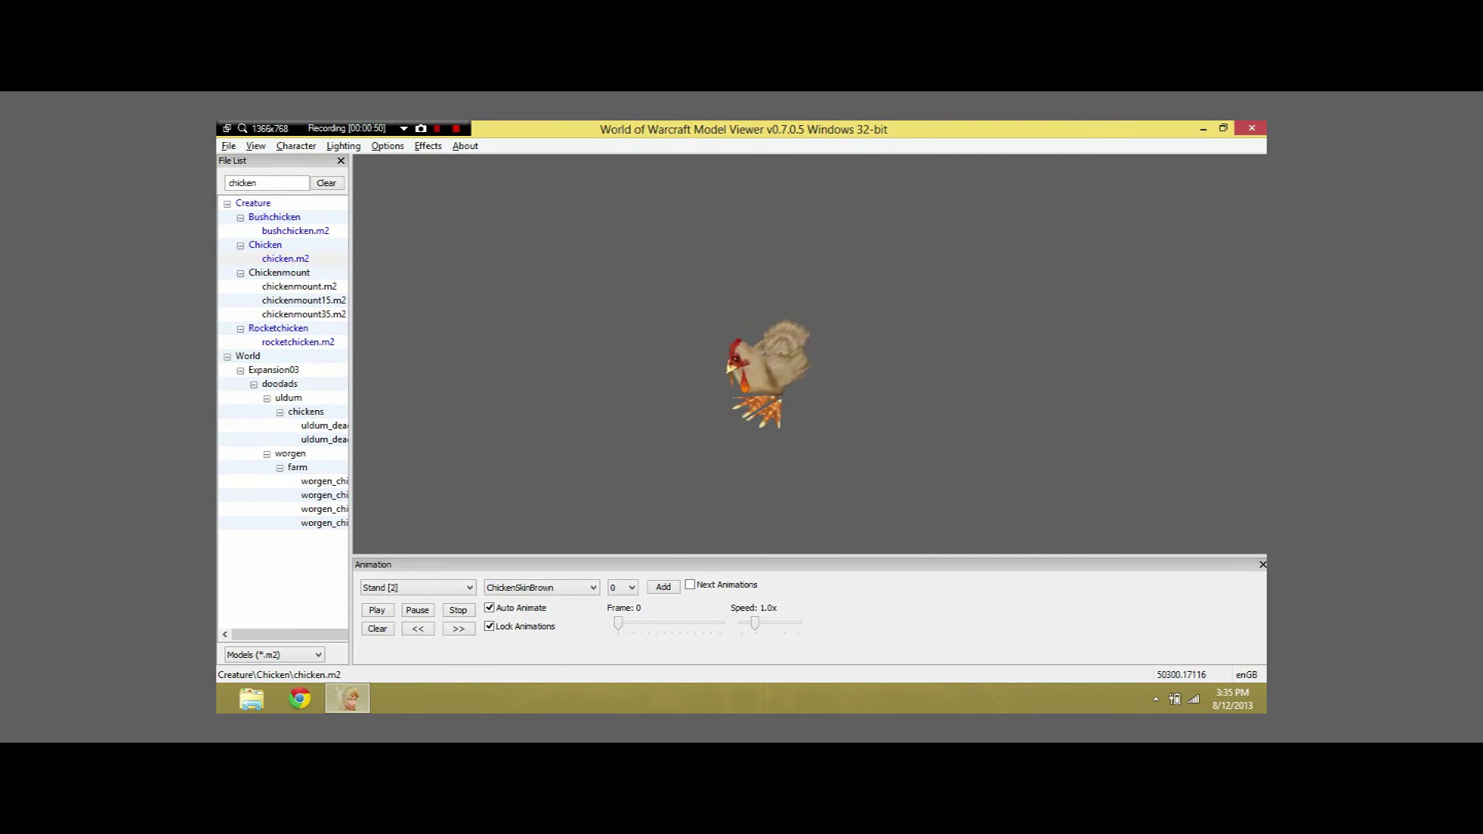
{"action": "left_click", "coordinate": [417, 588]}
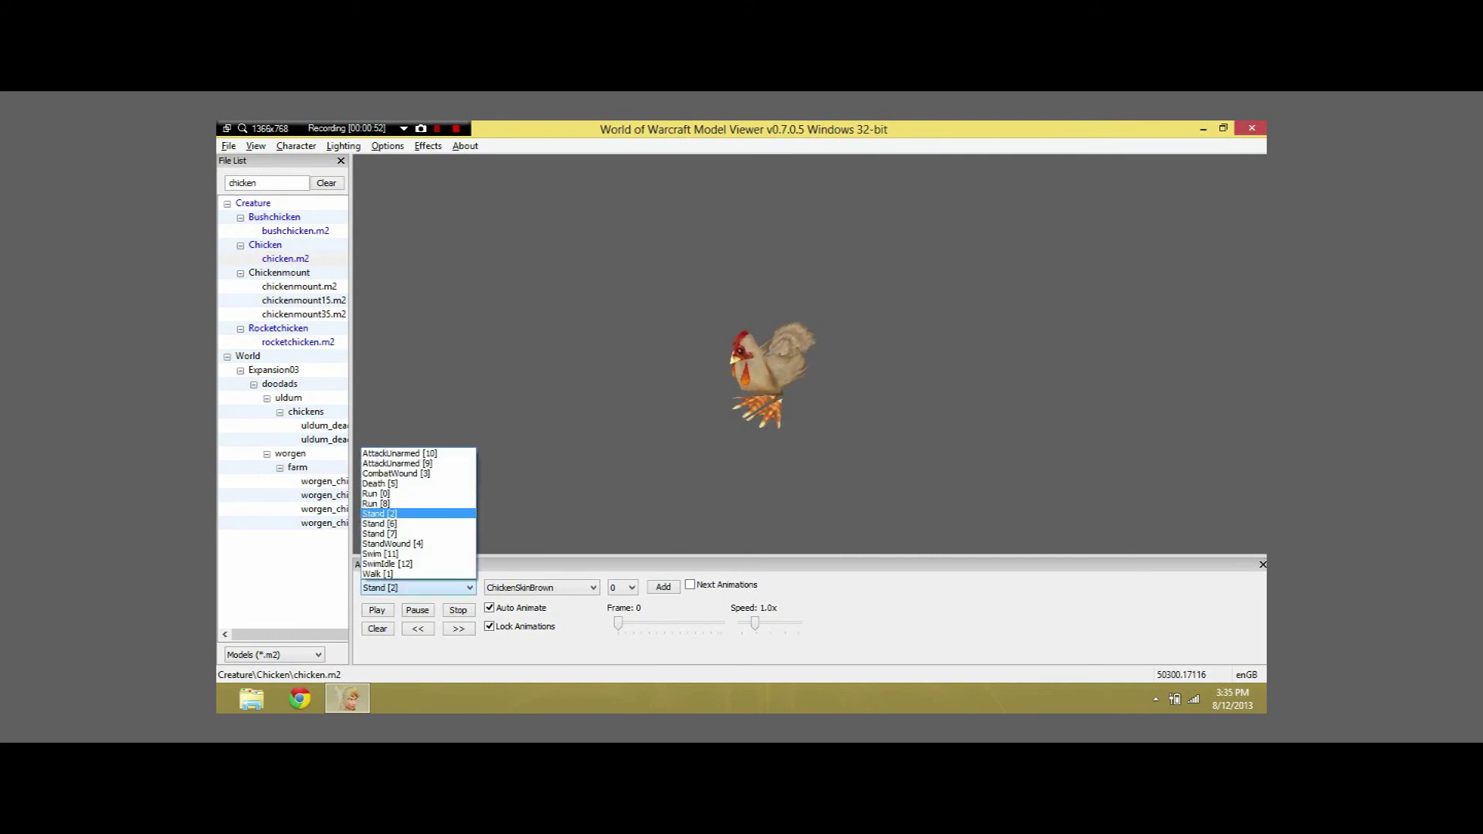
{"action": "left_click", "coordinate": [379, 574]}
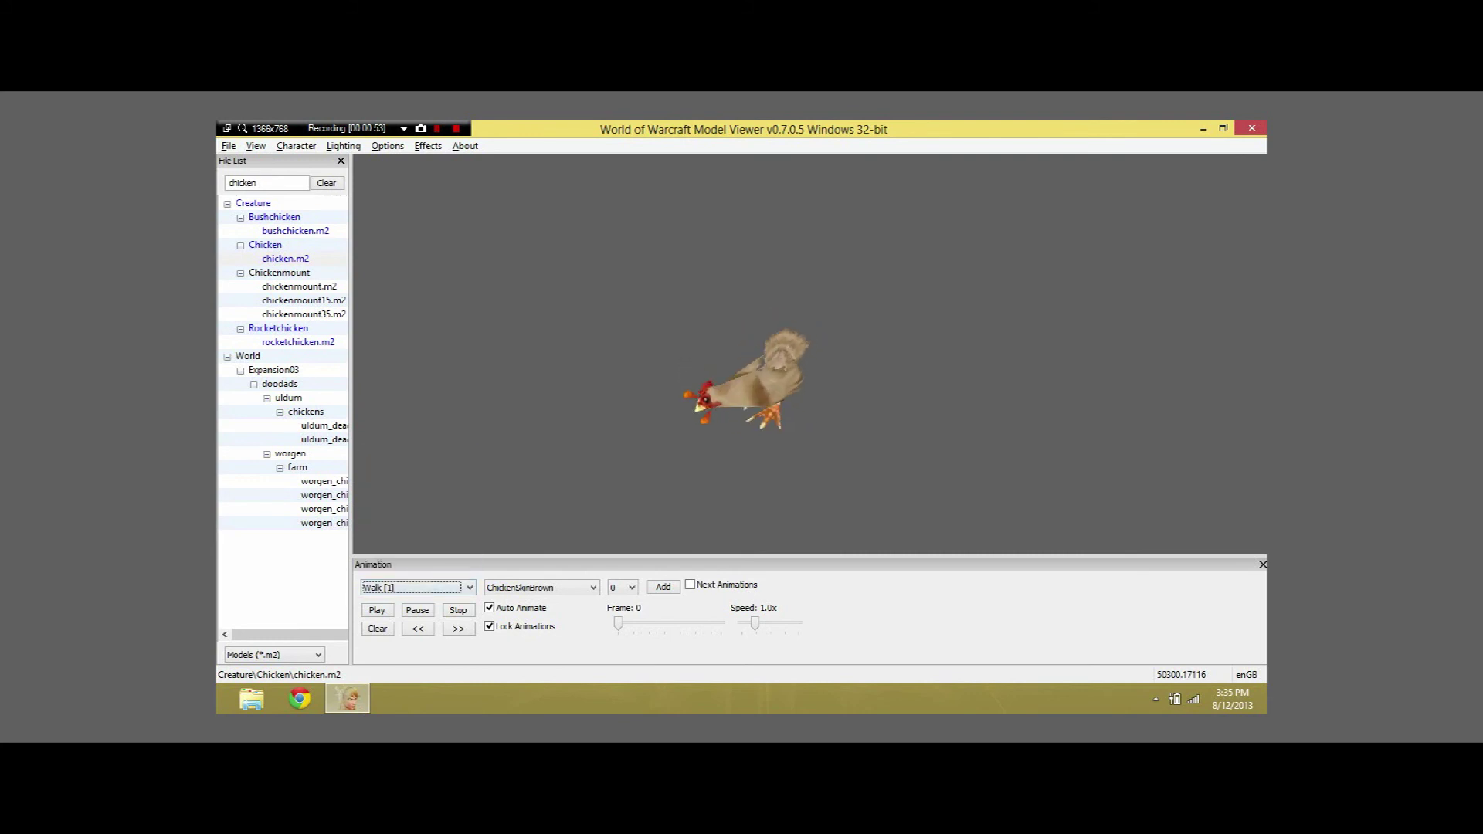
Step: Export the walking chicken animation as a GIF named chicken1.gif, using the exporter's default settings
{"action": "key", "text": "alt+f"}
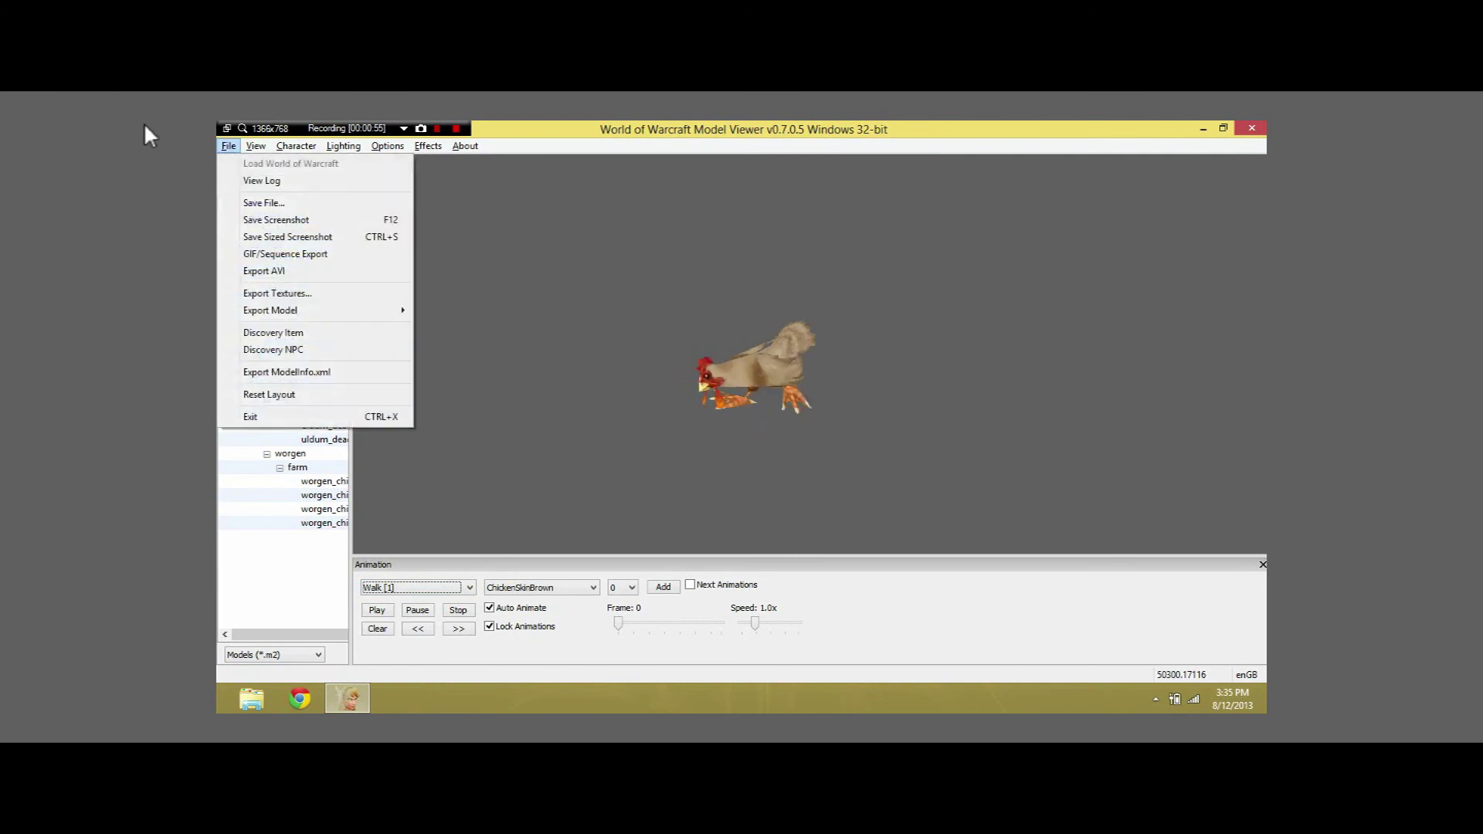
{"action": "key", "text": "Down"}
{"action": "key", "text": "Down"}
{"action": "key", "text": "Down"}
{"action": "key", "text": "Down"}
{"action": "key", "text": "Down"}
{"action": "key", "text": "Down"}
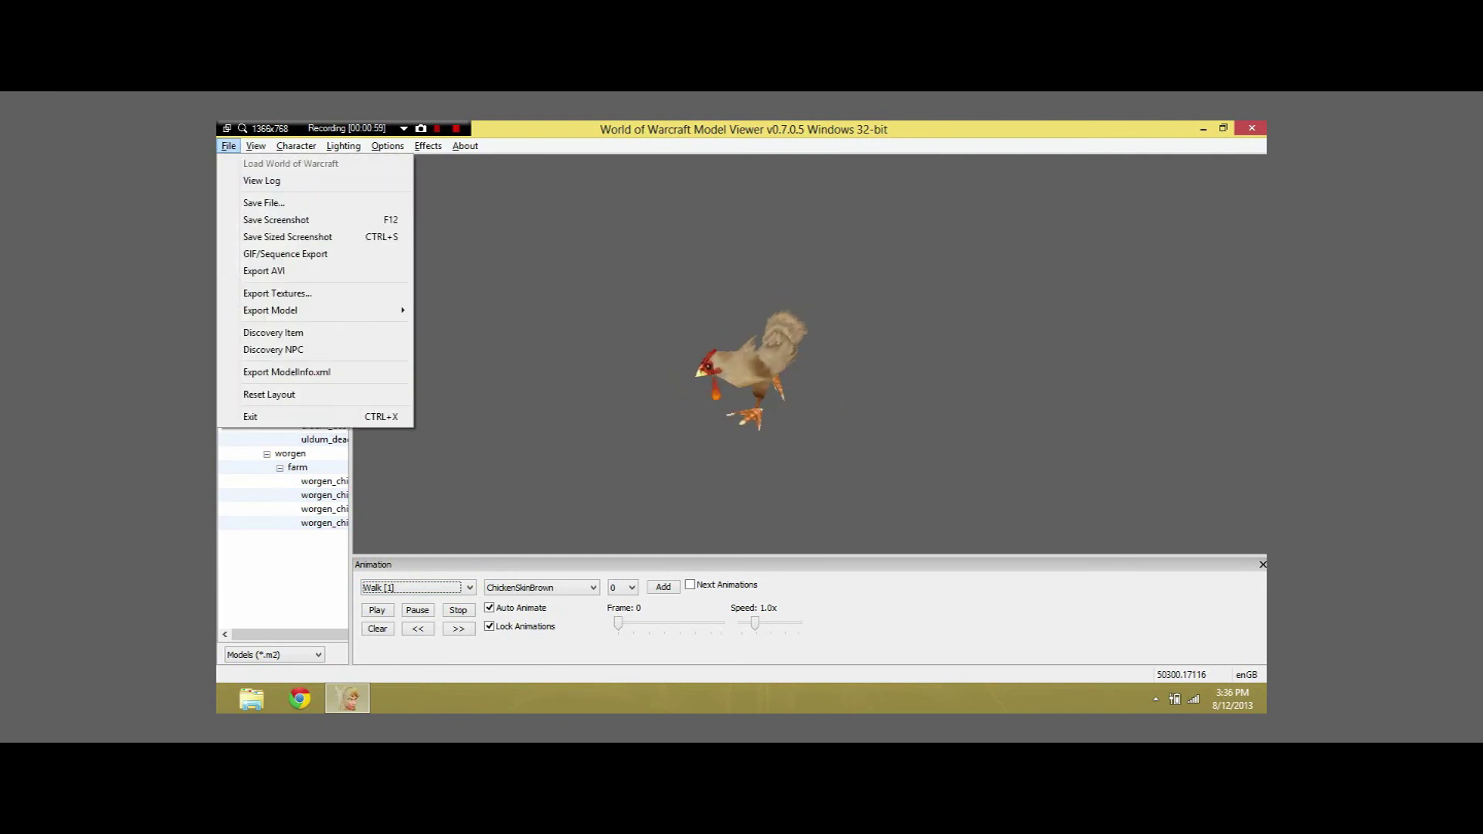
{"action": "key", "text": "Return"}
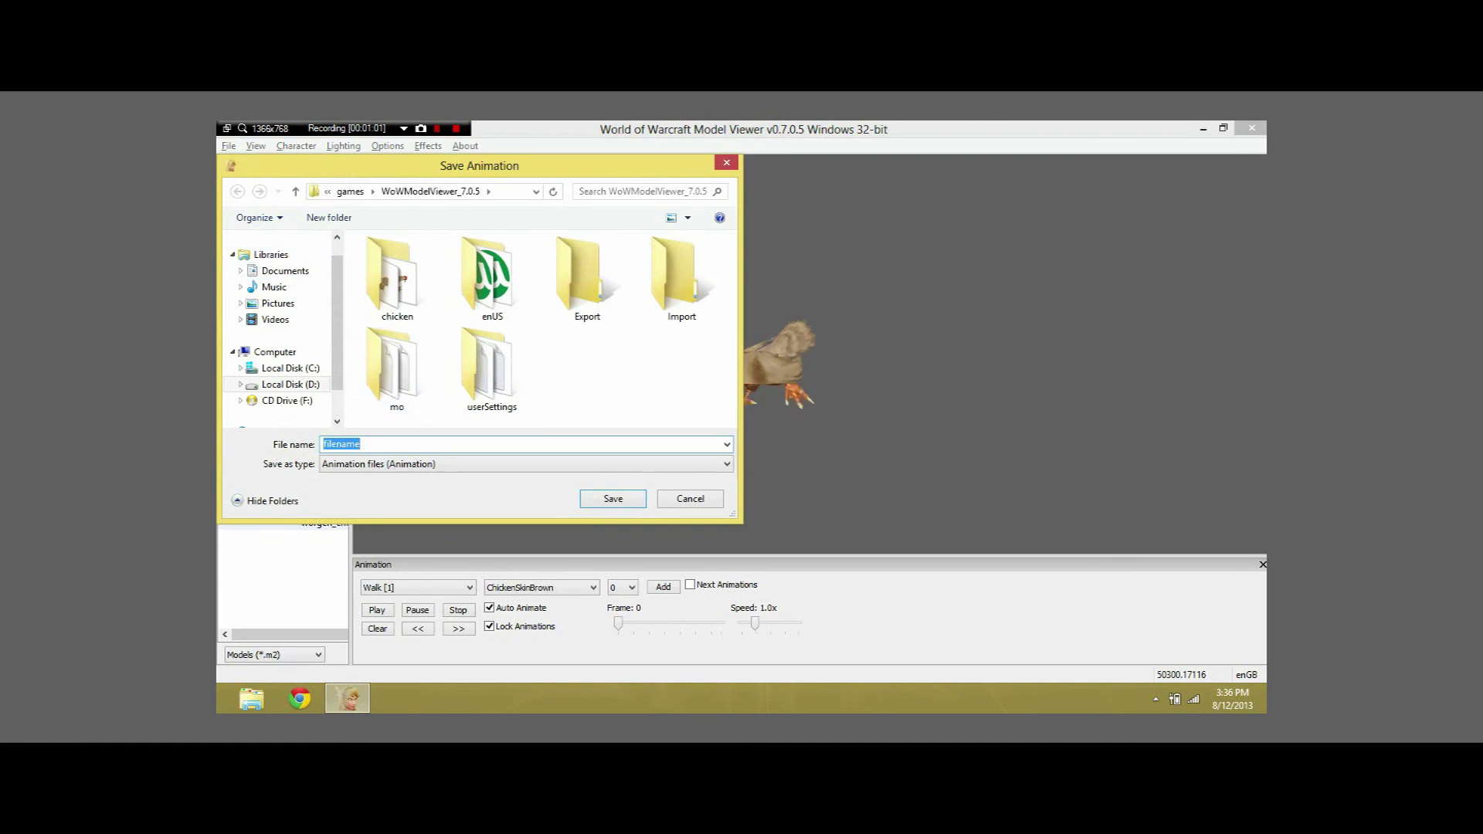
{"action": "left_click_drag", "start_coordinate": [479, 166], "coordinate": [576, 212]}
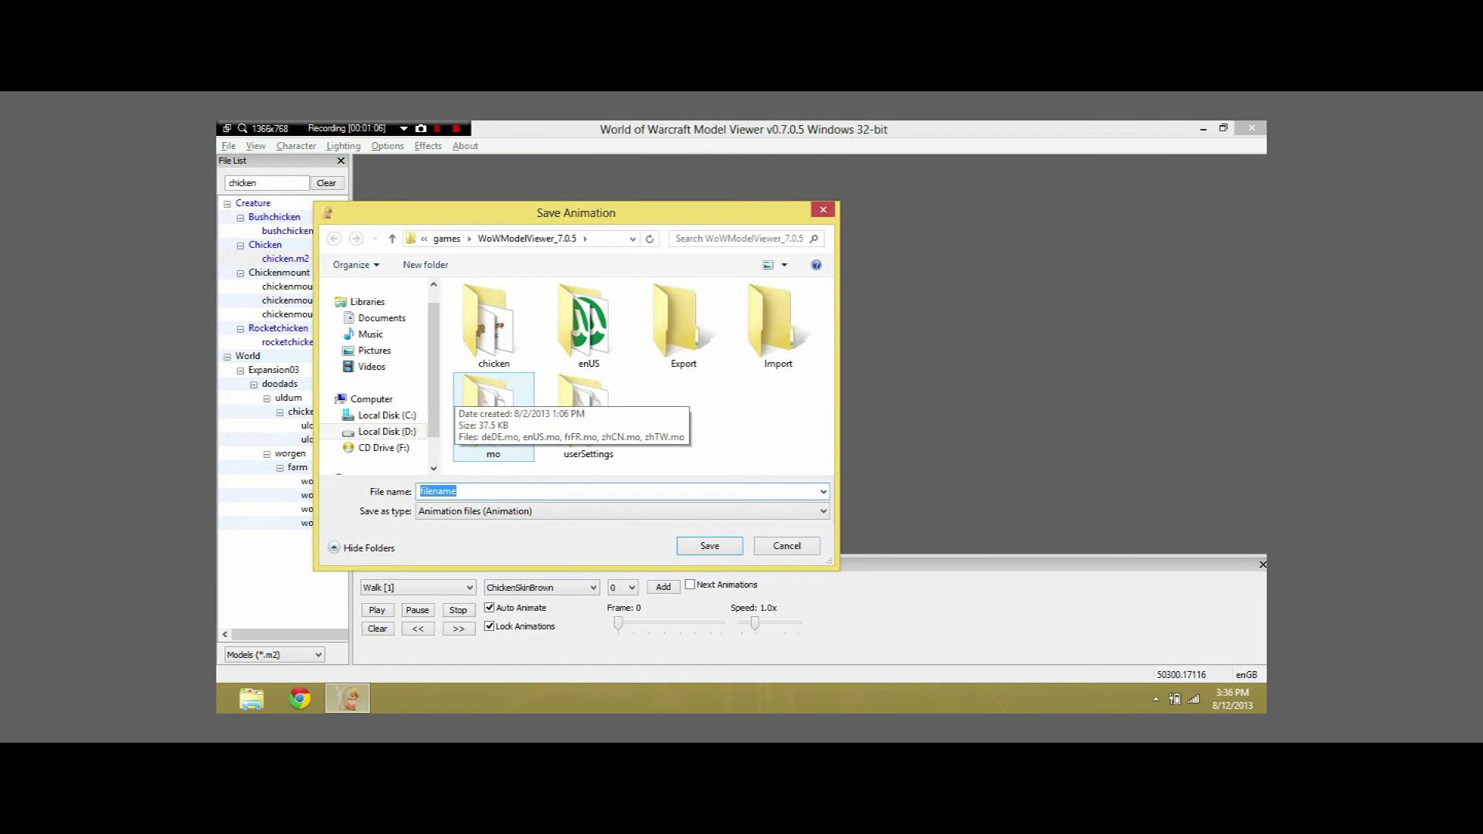
{"action": "type", "text": "chicken1.gif"}
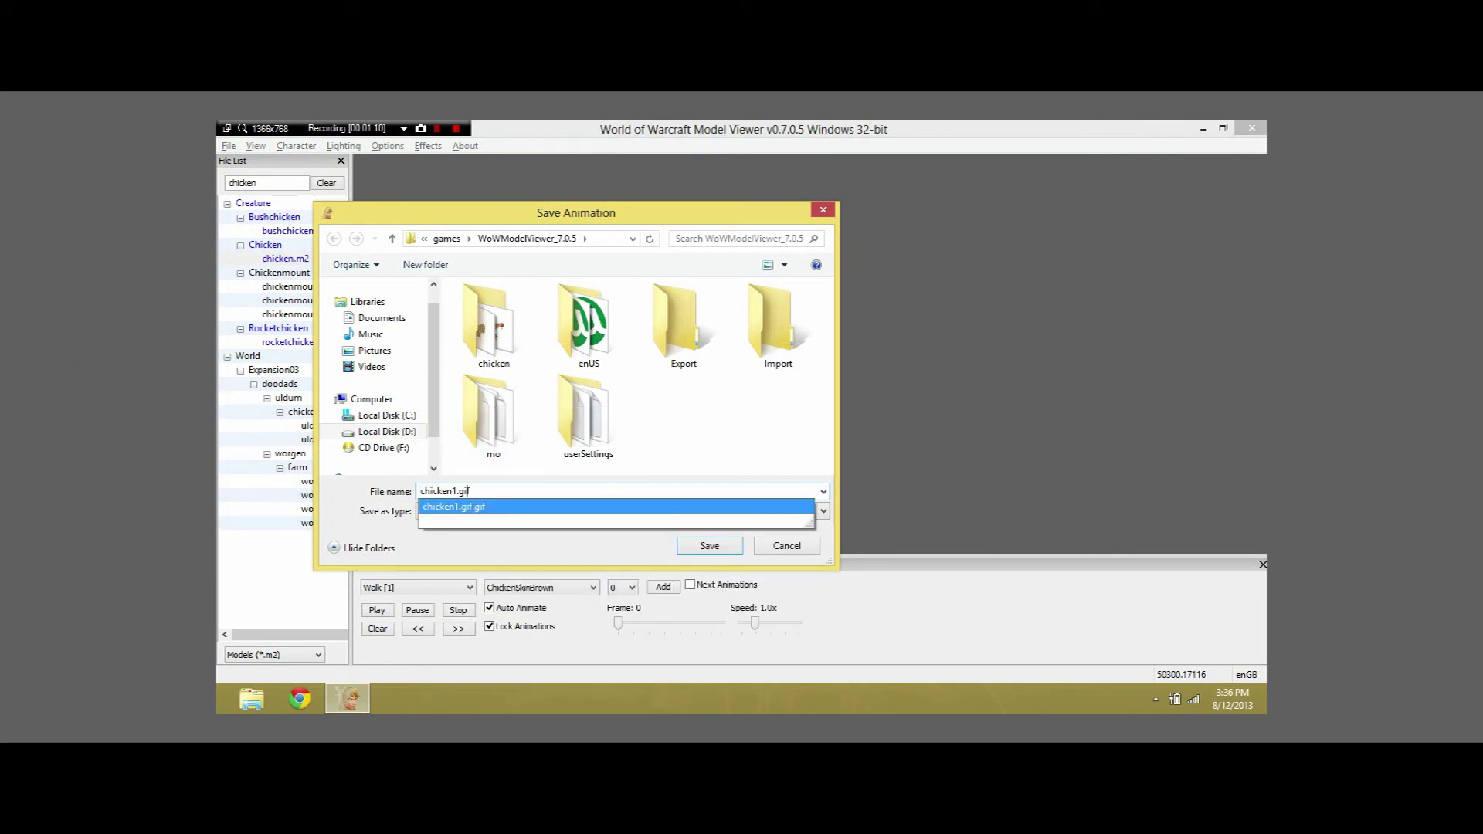
{"action": "key", "text": "Return"}
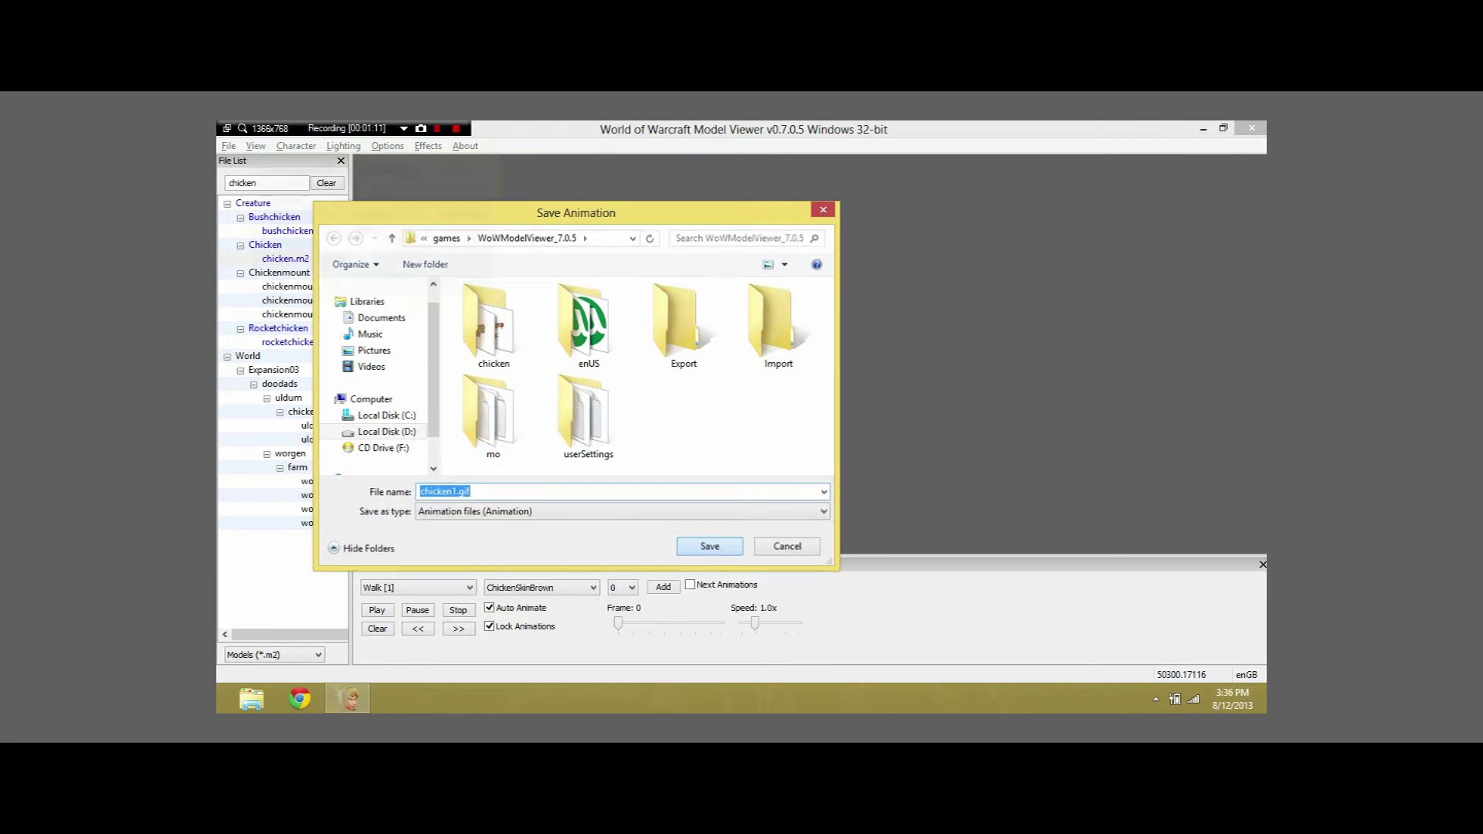
{"action": "left_click", "coordinate": [251, 216]}
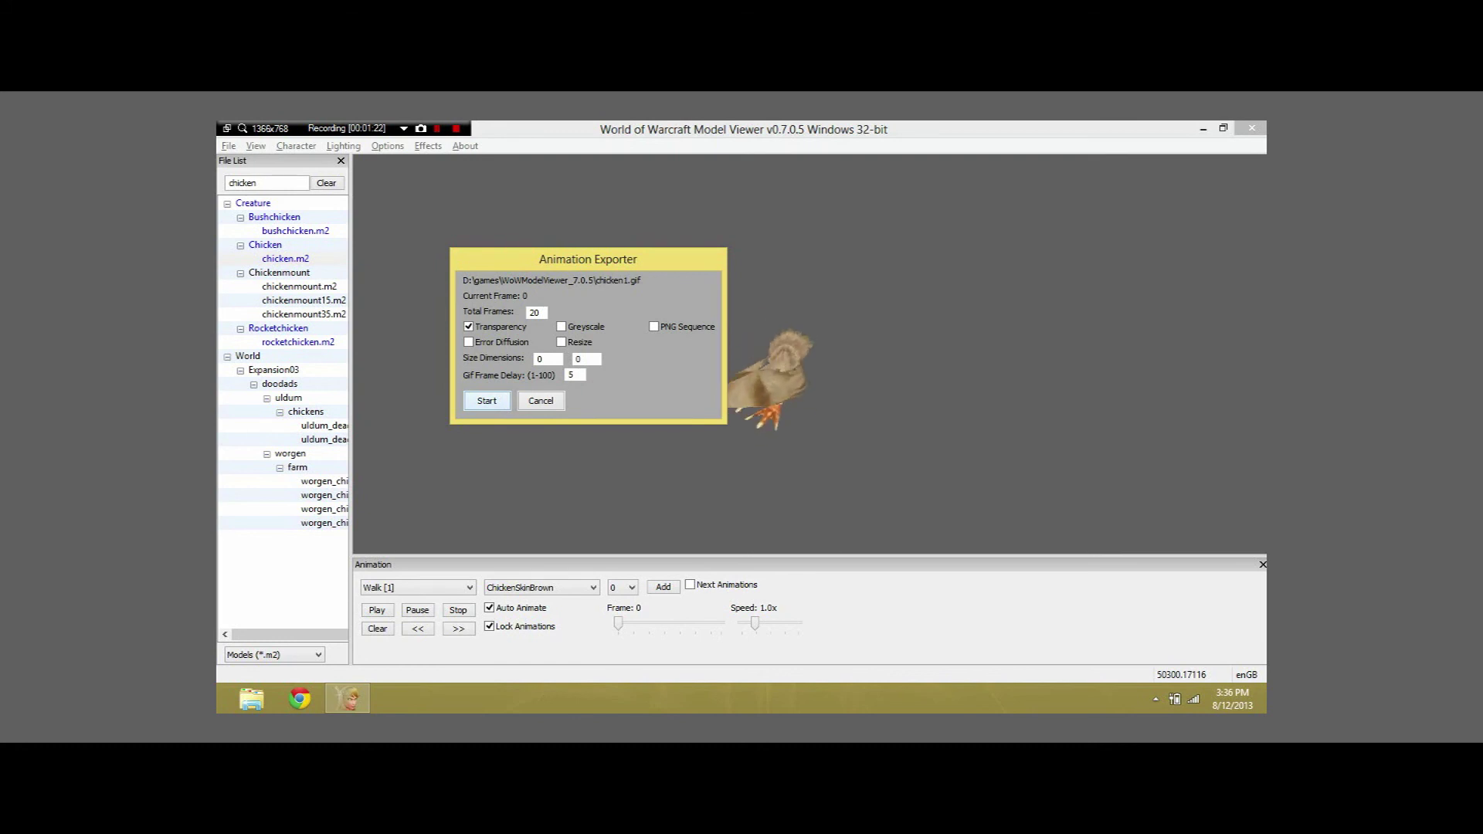
{"action": "key", "text": "Return"}
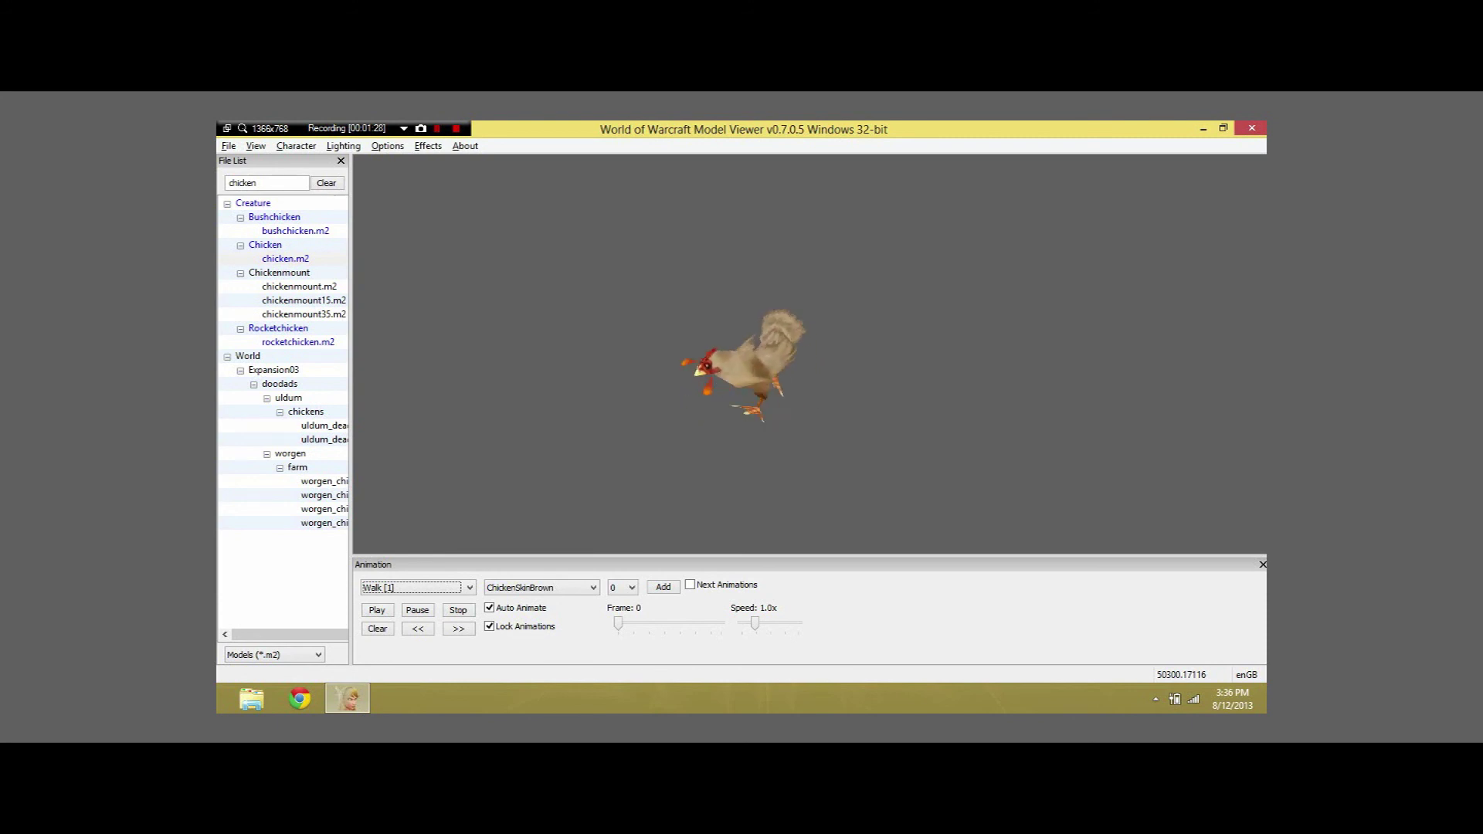
Step: Look through the useful folder on Local Disk (D:) in File Explorer, and return to World of Warcraft Model Viewer
{"action": "left_click", "coordinate": [252, 698]}
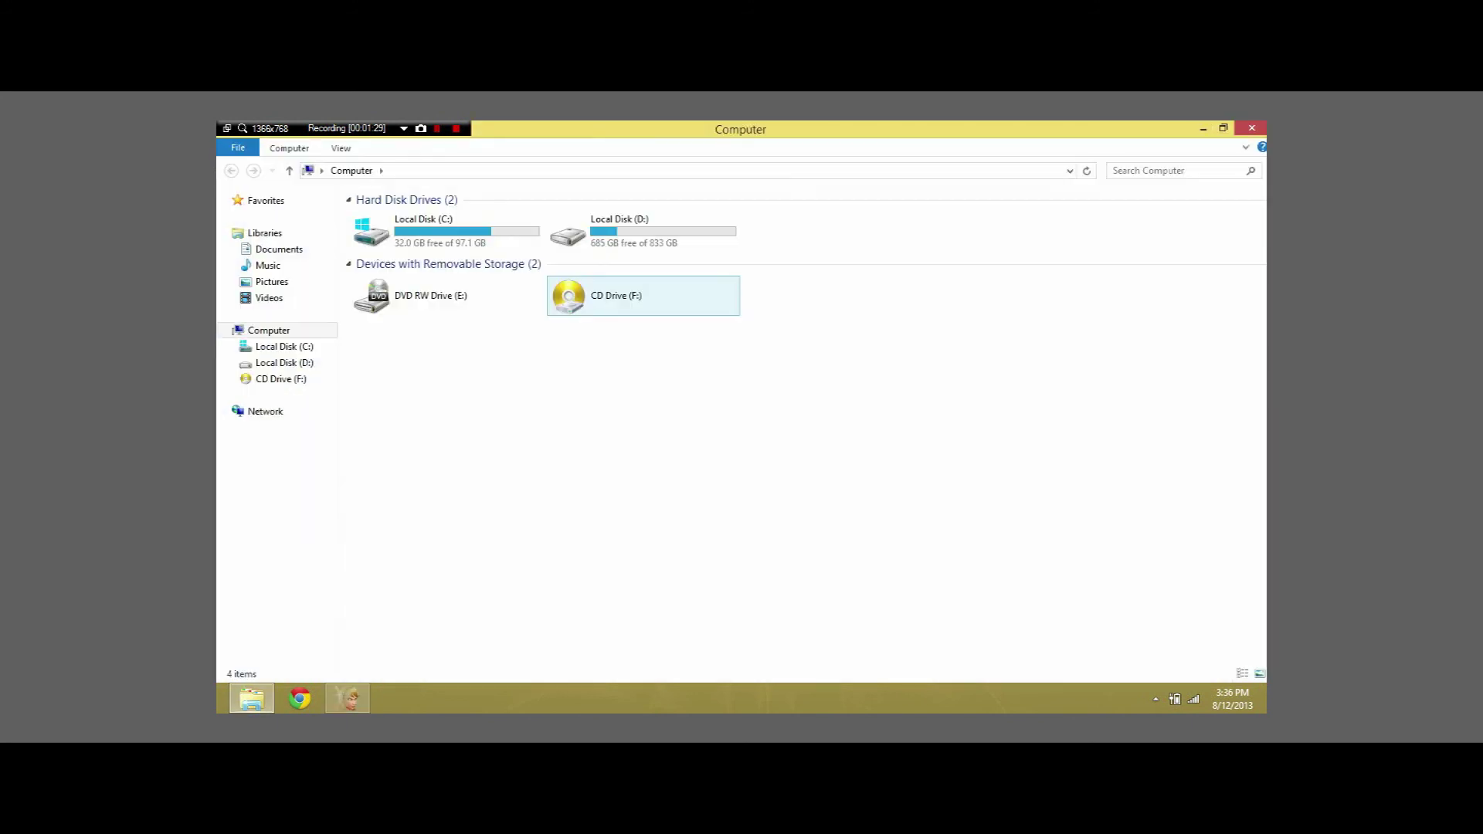
{"action": "double_click", "coordinate": [643, 231]}
{"action": "double_click", "coordinate": [418, 363]}
{"action": "key", "text": "Down"}
{"action": "key", "text": "Down"}
{"action": "key", "text": "Down"}
{"action": "key", "text": "Down"}
{"action": "key", "text": "Down"}
{"action": "key", "text": "Down"}
{"action": "key", "text": "Down"}
{"action": "key", "text": "Down"}
{"action": "key", "text": "Down"}
{"action": "key", "text": "Down"}
{"action": "key", "text": "Down"}
{"action": "key", "text": "Down"}
{"action": "key", "text": "Down"}
{"action": "key", "text": "Down"}
{"action": "key", "text": "Up"}
{"action": "key", "text": "Up"}
{"action": "key", "text": "Up"}
{"action": "key", "text": "Up"}
{"action": "key", "text": "Up"}
{"action": "key", "text": "Up"}
{"action": "key", "text": "Up"}
{"action": "key", "text": "Up"}
{"action": "key", "text": "Up"}
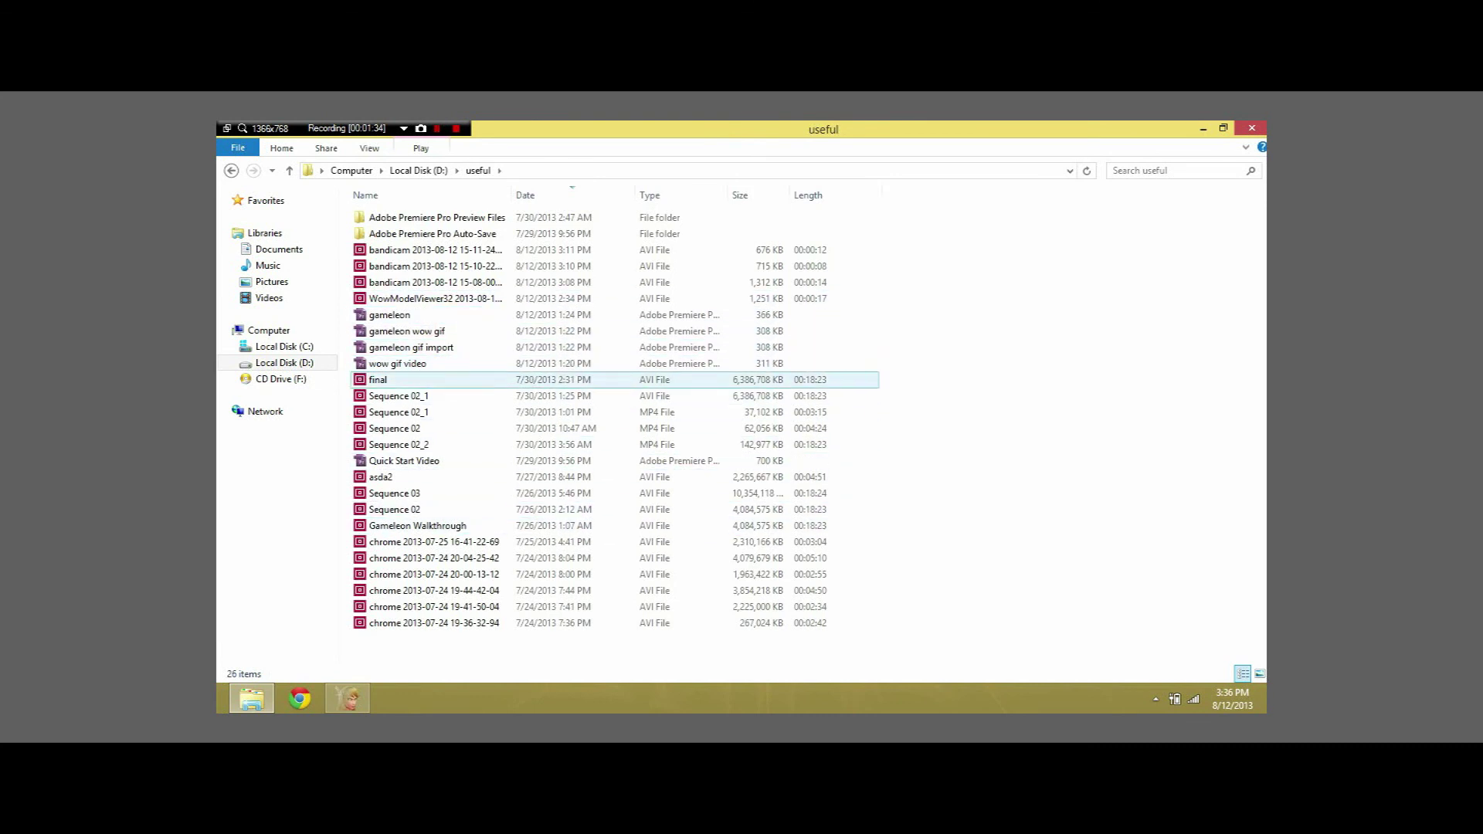
{"action": "left_click", "coordinate": [434, 558]}
{"action": "left_click", "coordinate": [434, 574]}
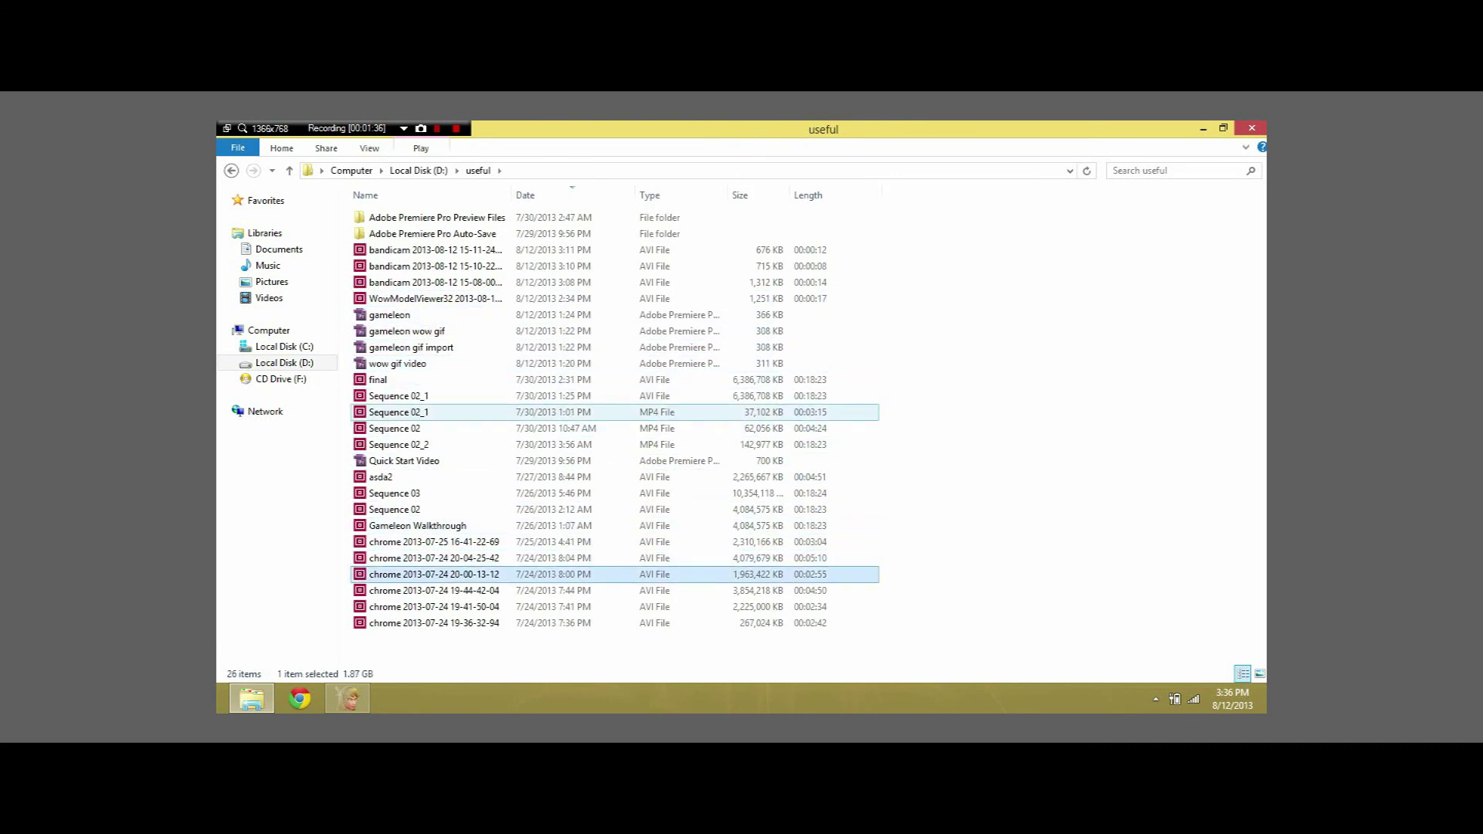
{"action": "left_click", "coordinate": [231, 170]}
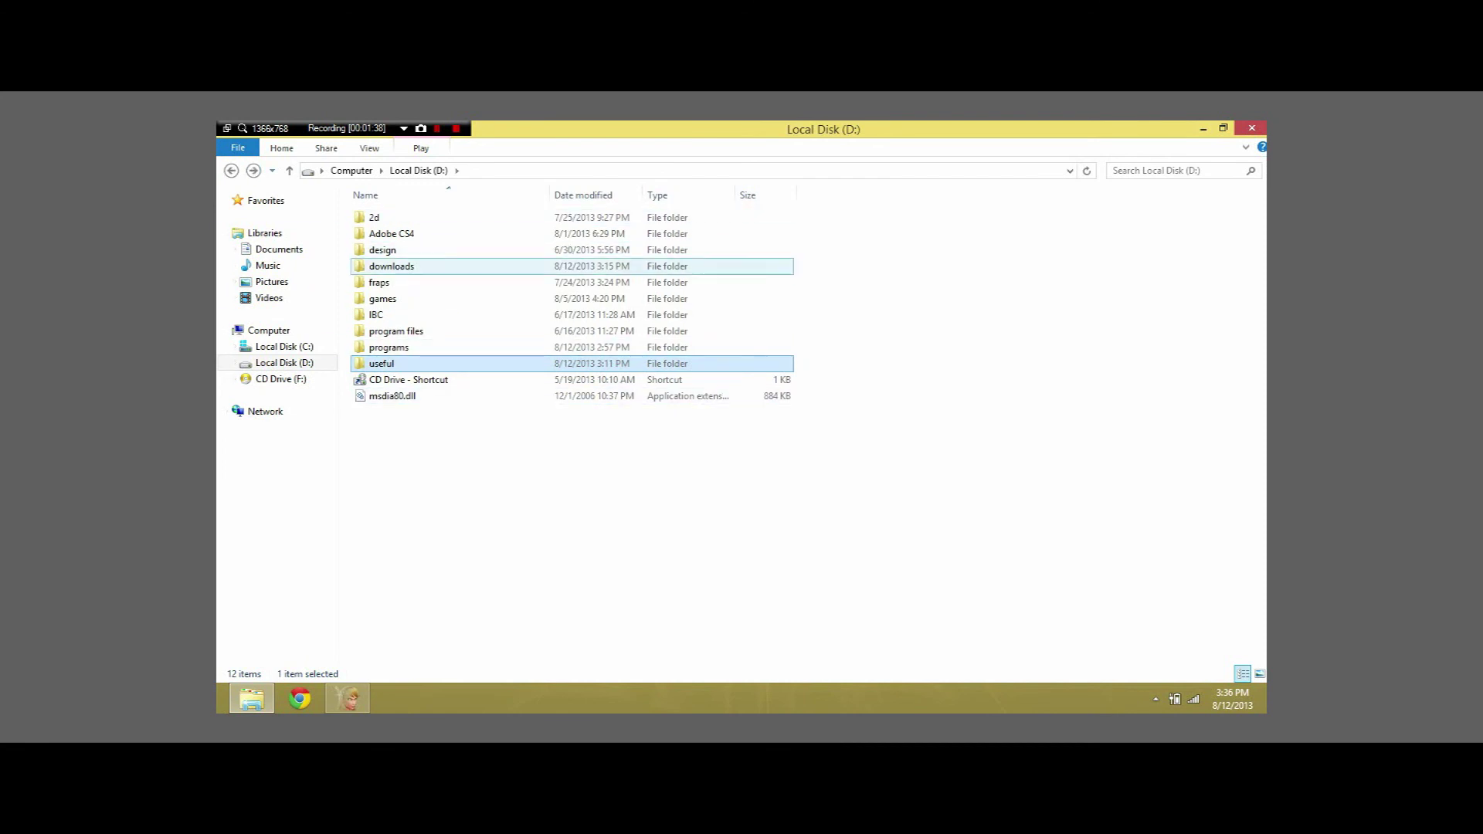
{"action": "key", "text": "alt+Tab"}
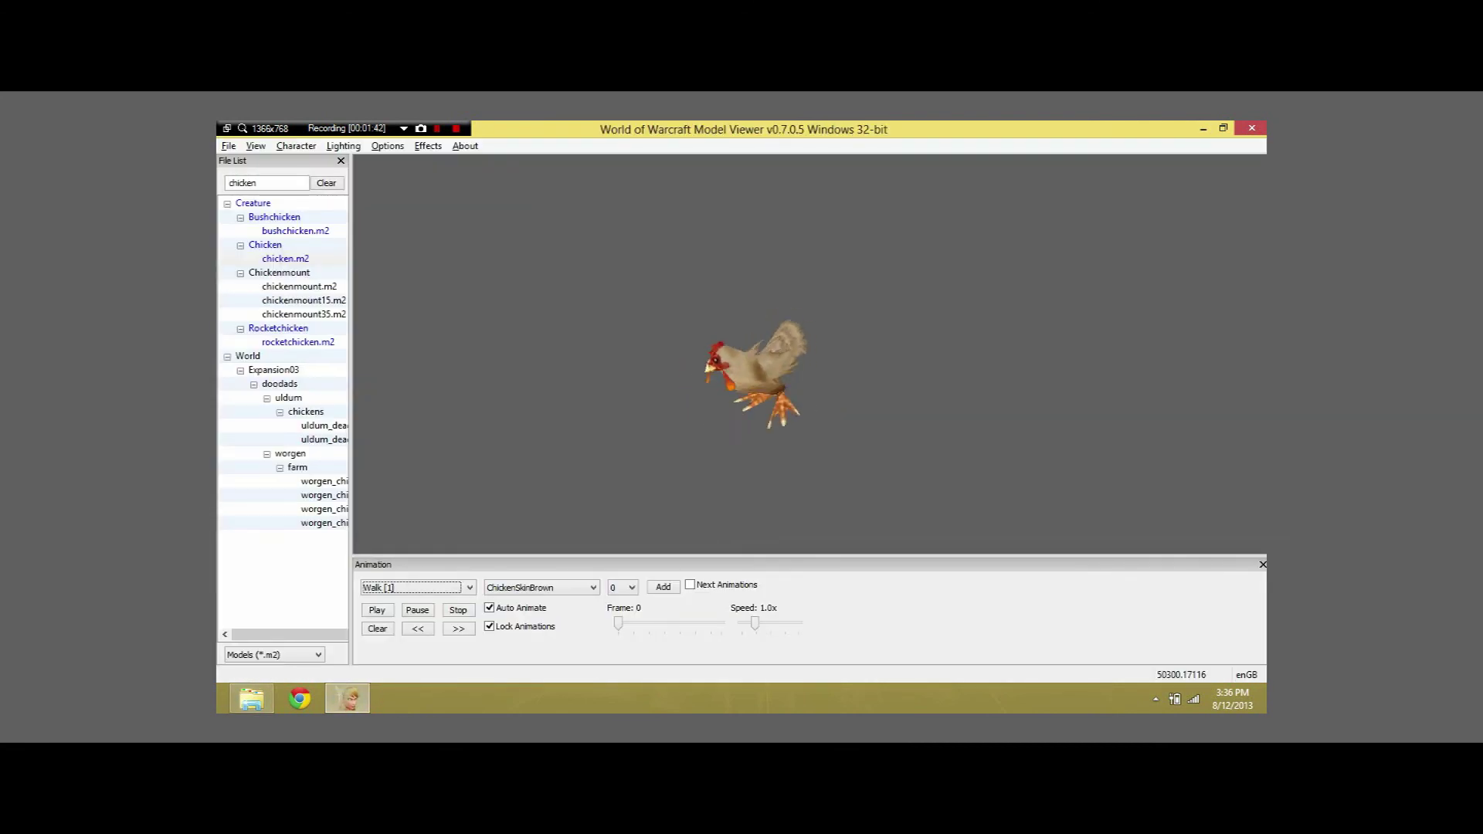
Step: Set the chicken's animation to Stand [2] and orient the model so that it is seen from slightly above
{"action": "left_click_drag", "start_coordinate": [736, 386], "coordinate": [805, 417]}
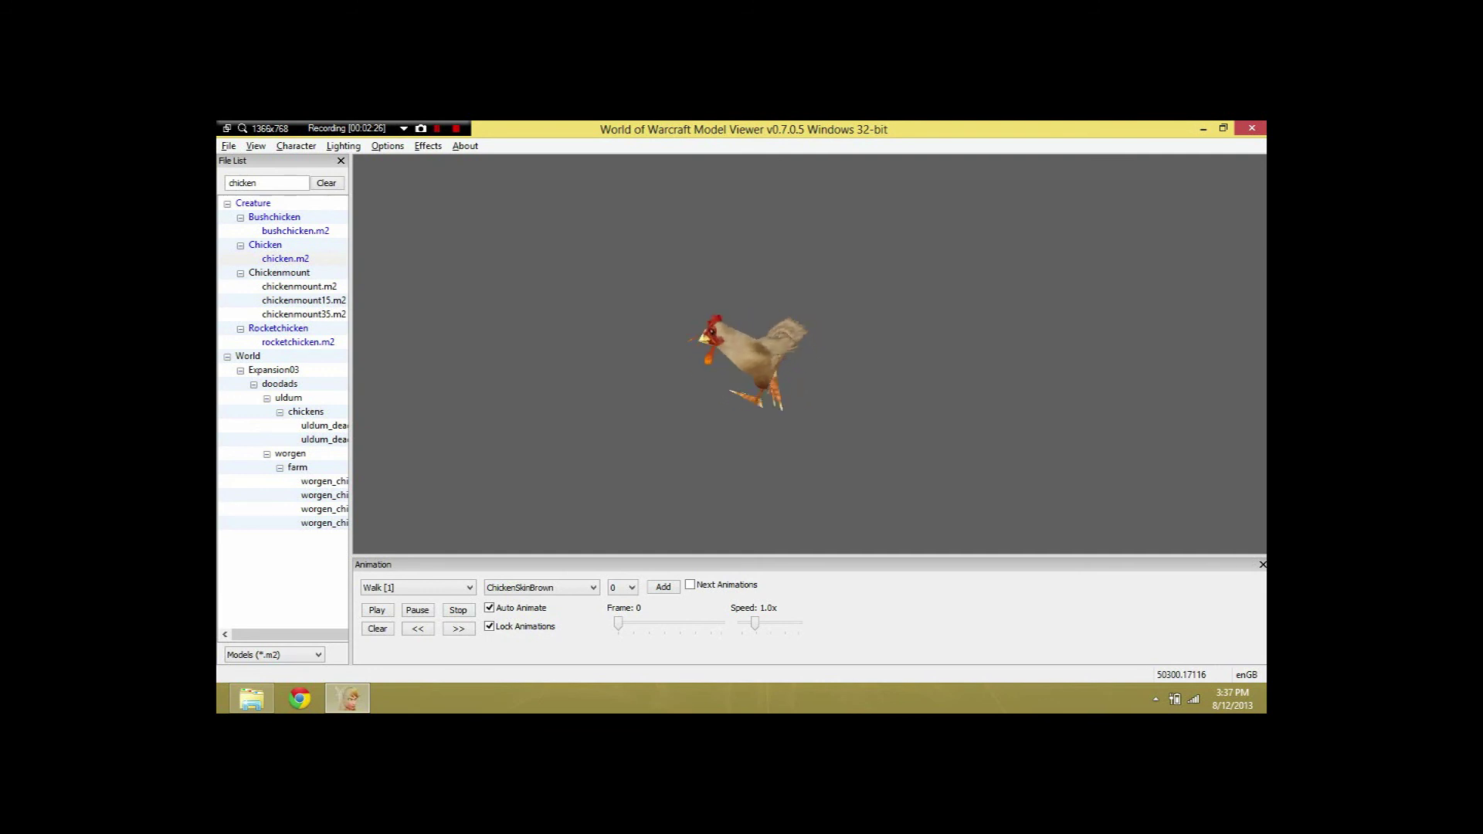
{"action": "left_click", "coordinate": [418, 587]}
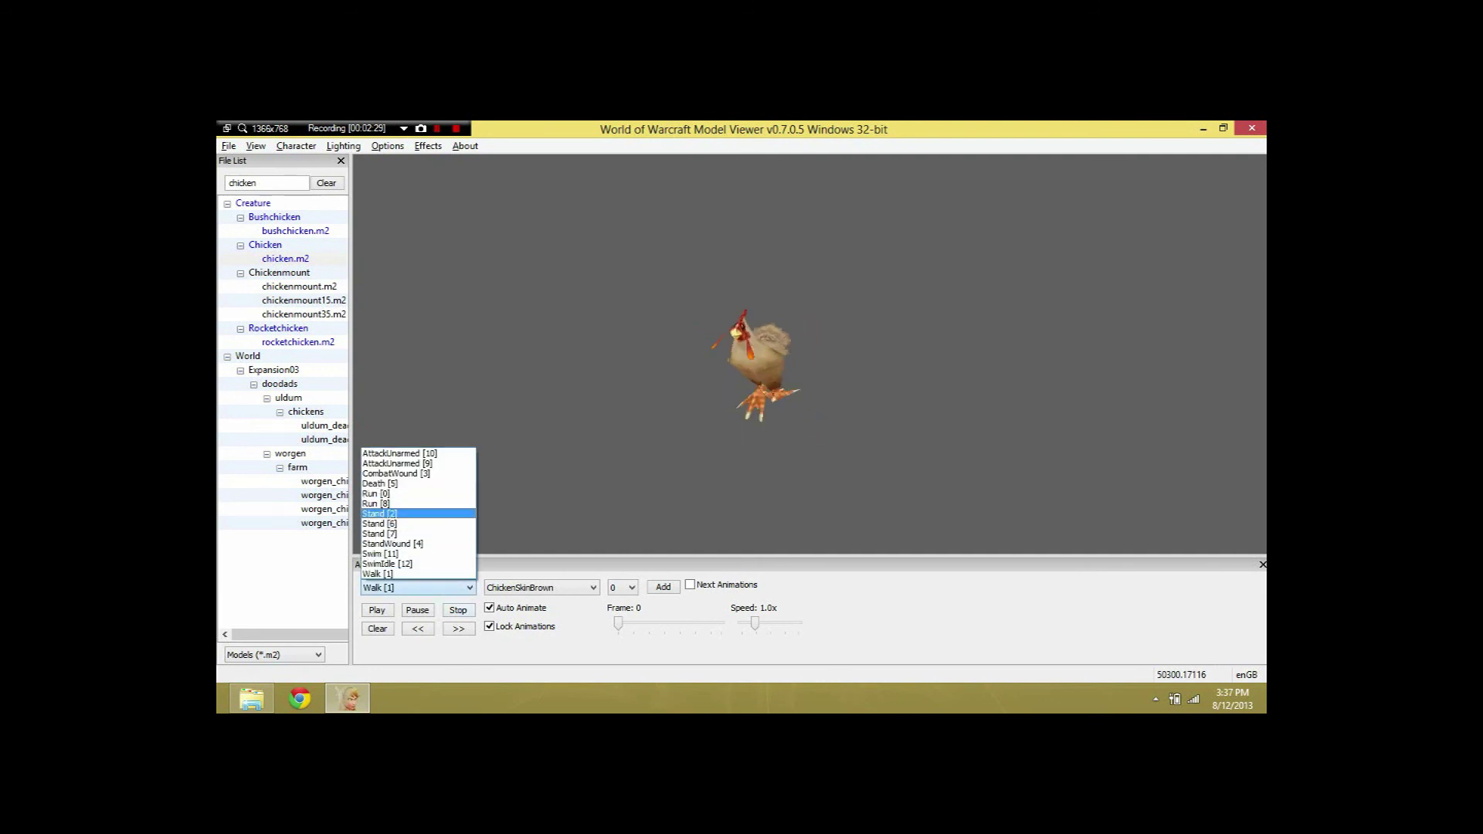
{"action": "left_click", "coordinate": [418, 513]}
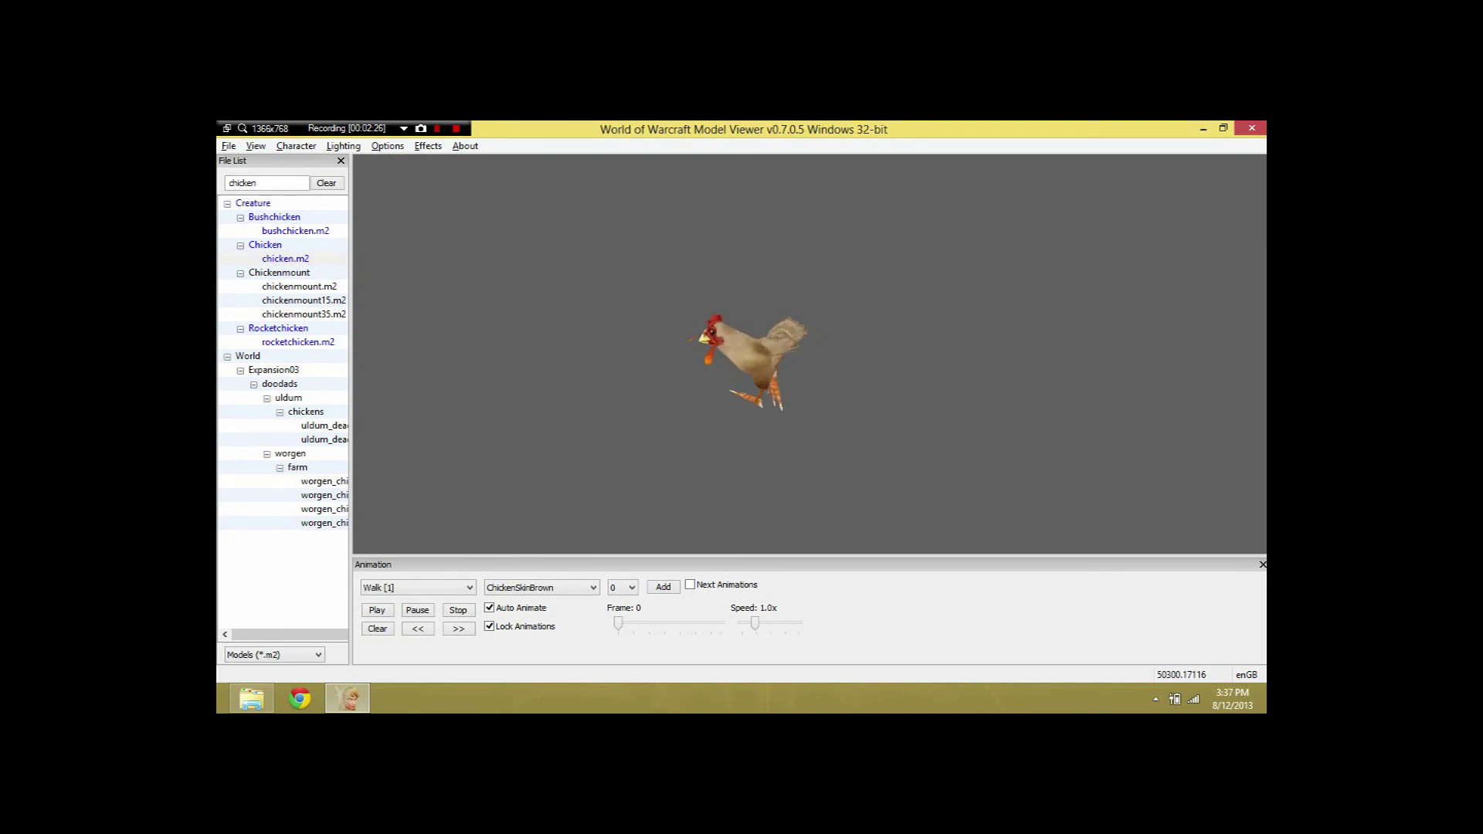
{"action": "left_click", "coordinate": [417, 588]}
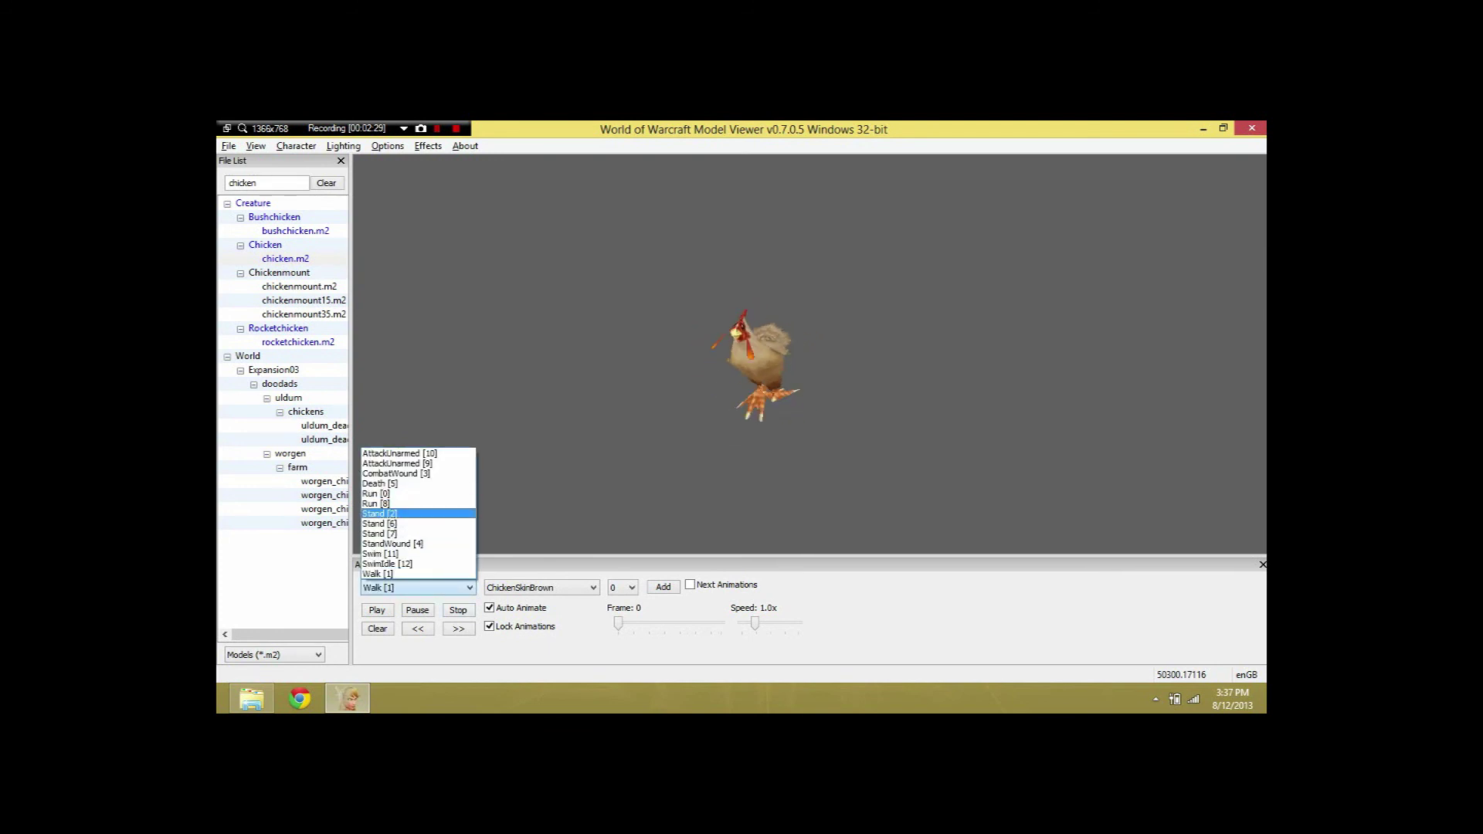
{"action": "left_click", "coordinate": [402, 508]}
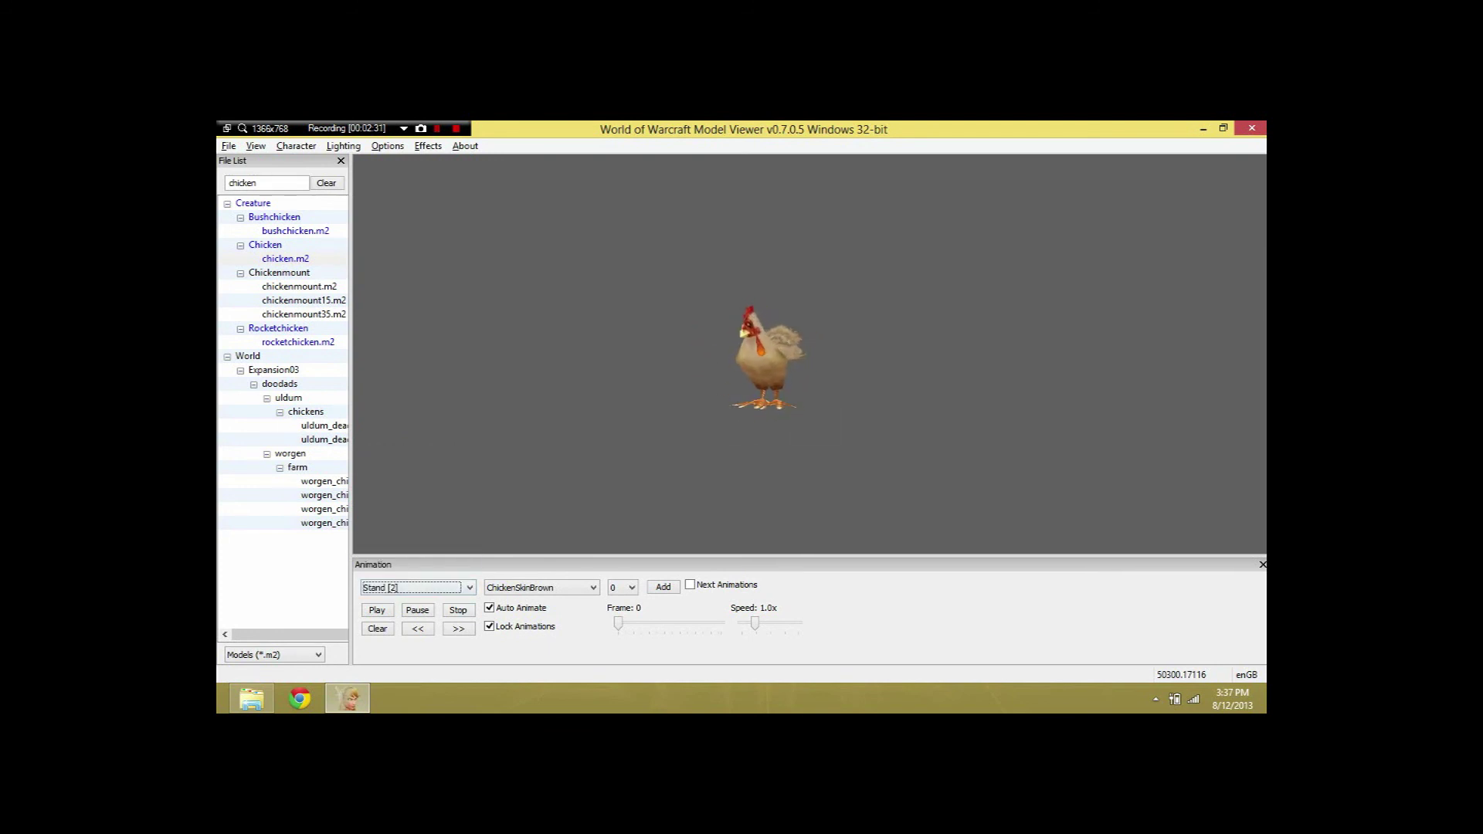
{"action": "left_click", "coordinate": [418, 588]}
{"action": "left_click", "coordinate": [402, 550]}
{"action": "left_click", "coordinate": [417, 587]}
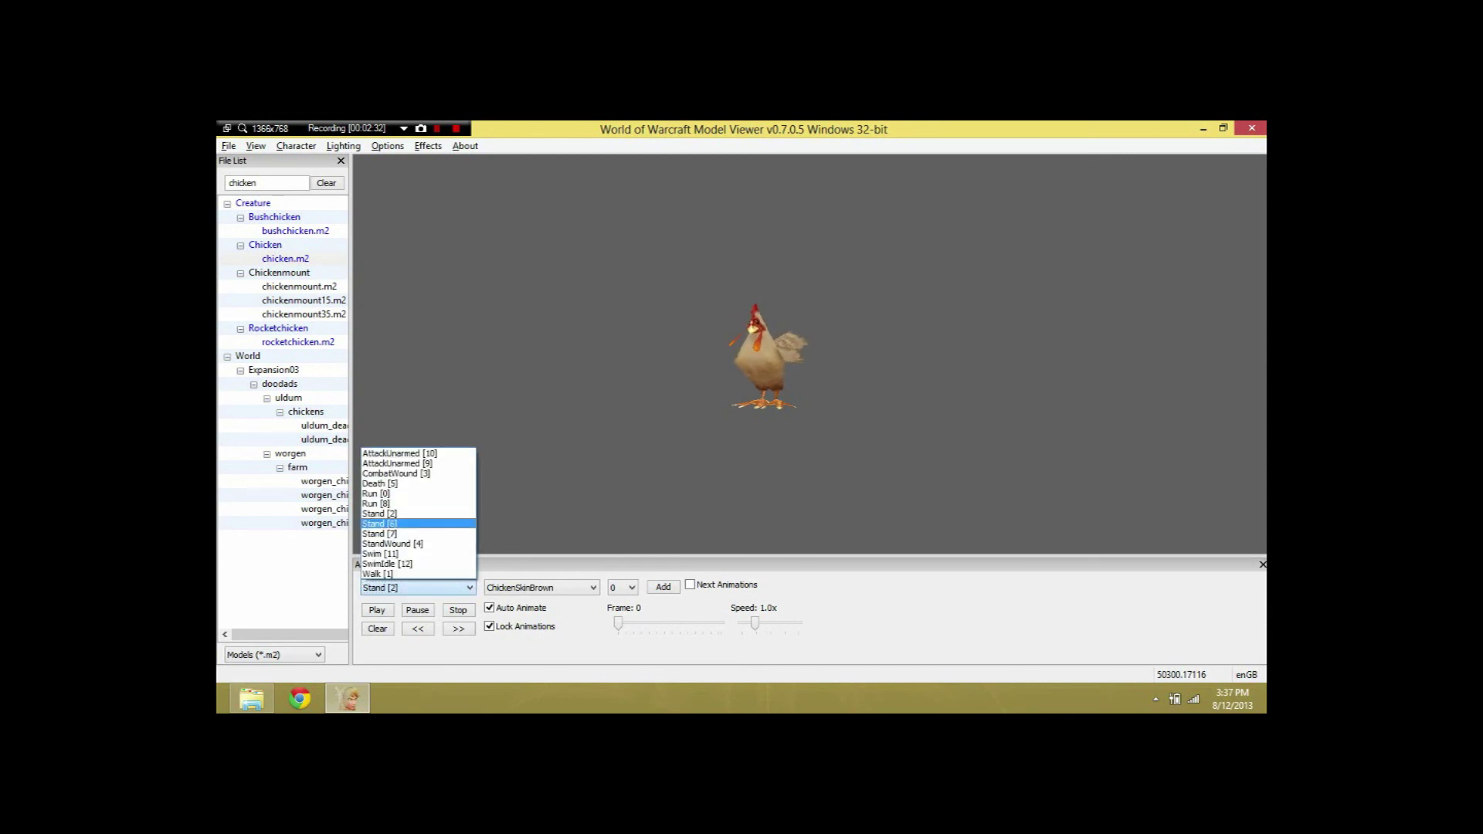
{"action": "left_click", "coordinate": [402, 513]}
{"action": "left_click_drag", "start_coordinate": [761, 347], "coordinate": [761, 386]}
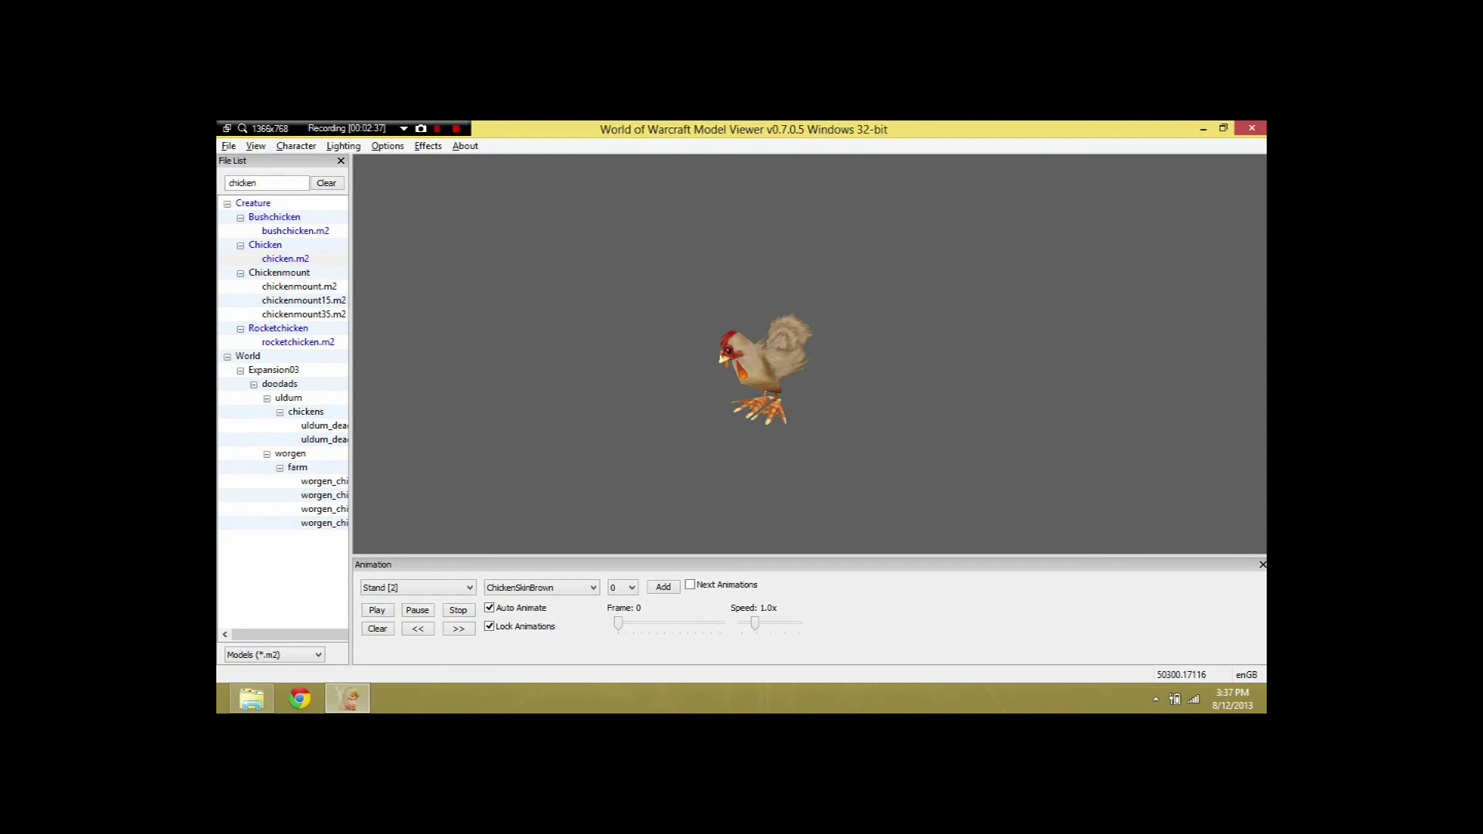
Step: Export the standing chicken animation to the Desktop as a GIF named chickenstand1.gif, using the exporter's default settings
{"action": "left_click", "coordinate": [228, 145]}
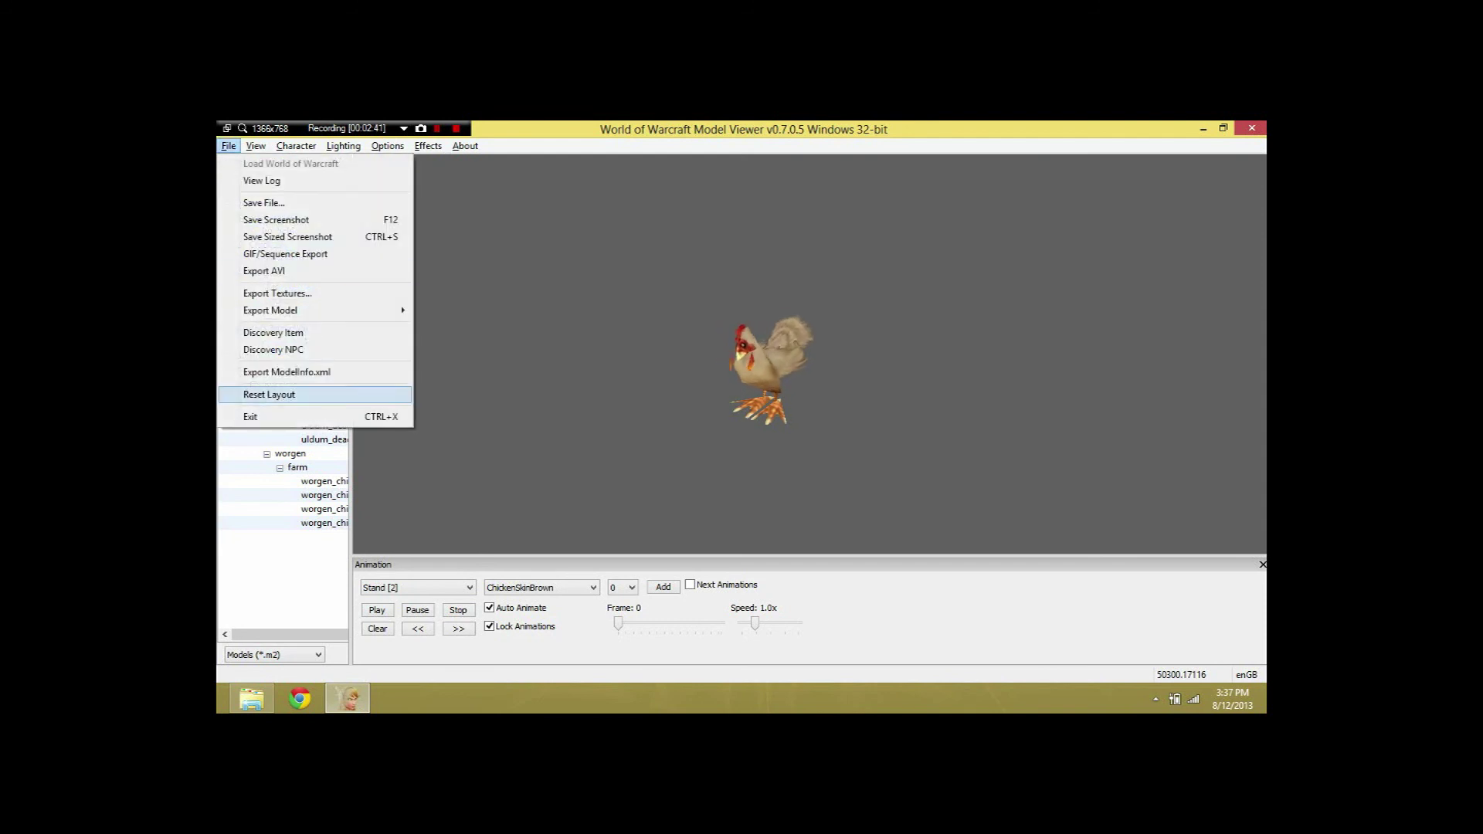
{"action": "left_click", "coordinate": [266, 254]}
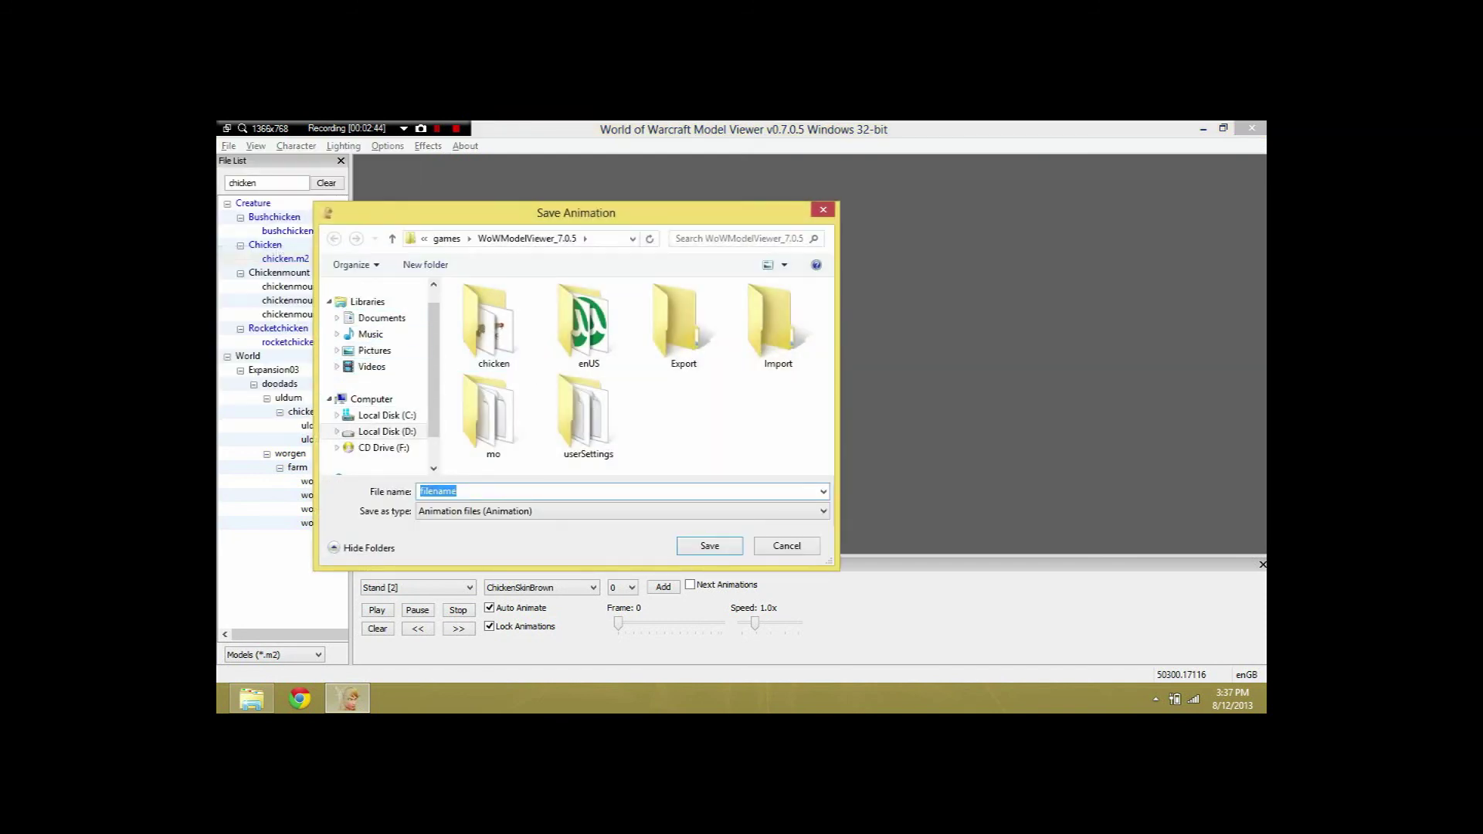
{"action": "left_click", "coordinate": [228, 145]}
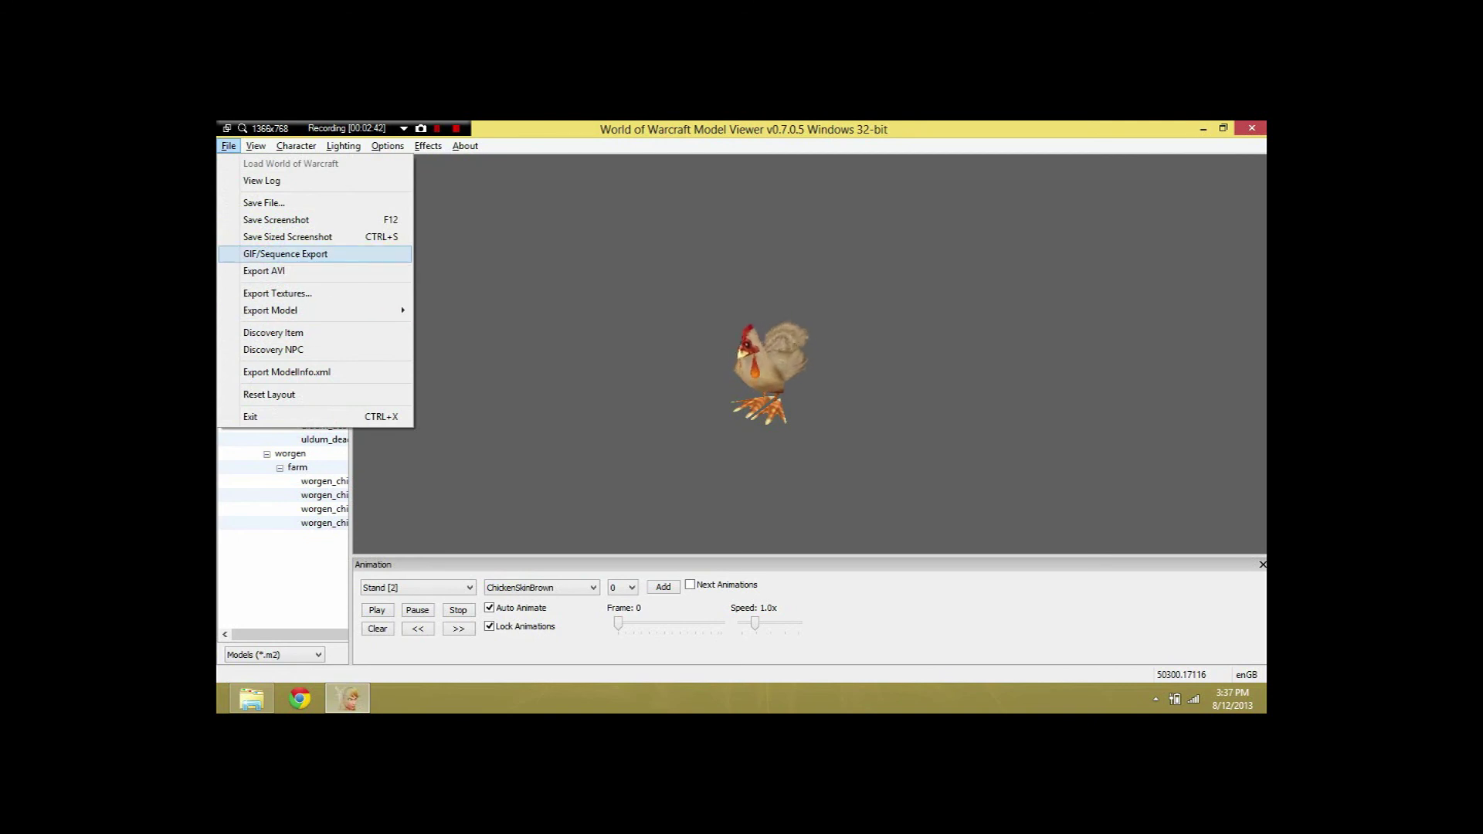
{"action": "key", "text": "Return"}
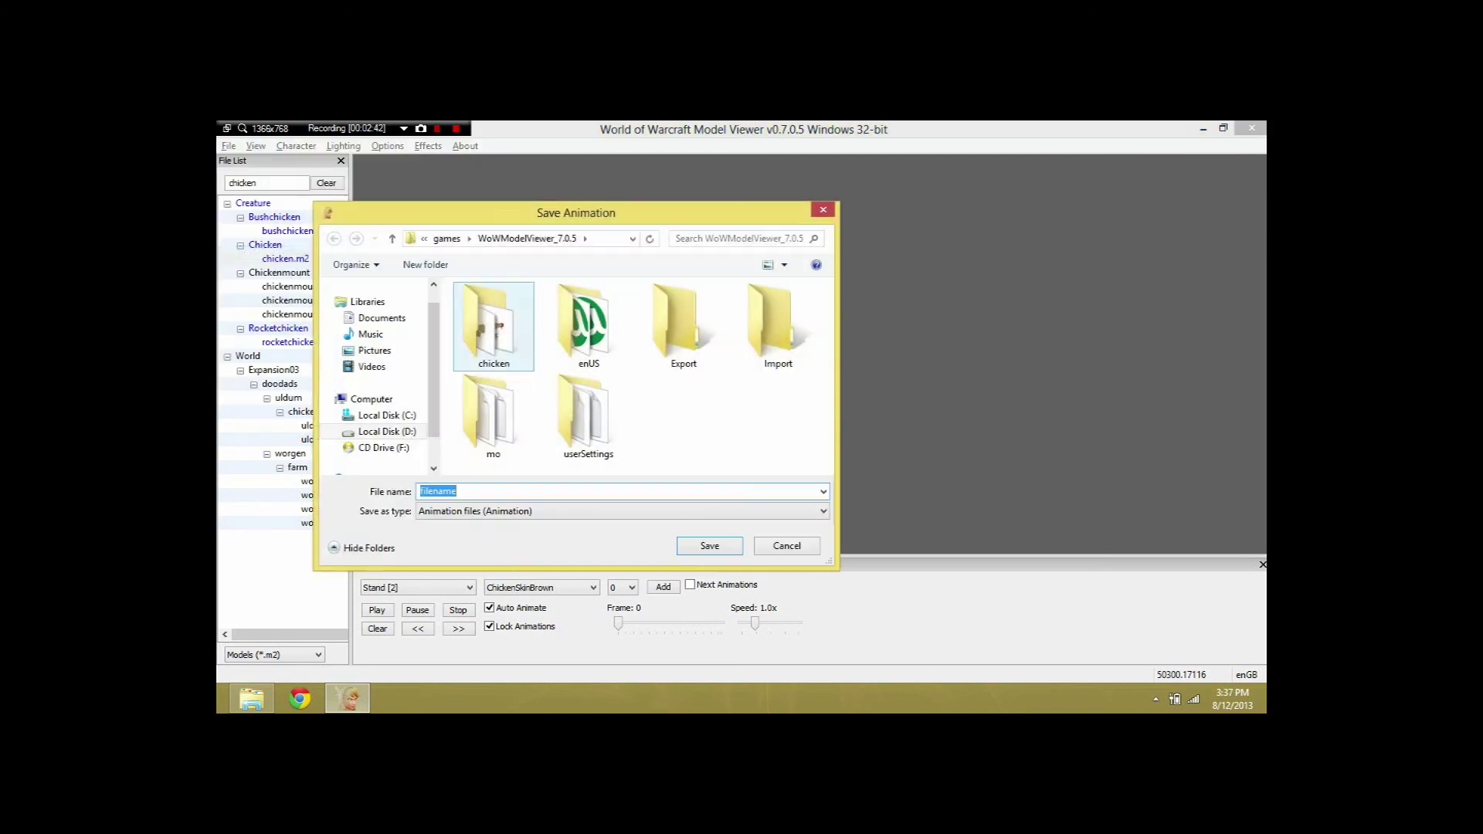
{"action": "left_click", "coordinate": [446, 238]}
{"action": "left_click", "coordinate": [422, 238]}
{"action": "left_click", "coordinate": [440, 274]}
{"action": "type", "text": "chi"}
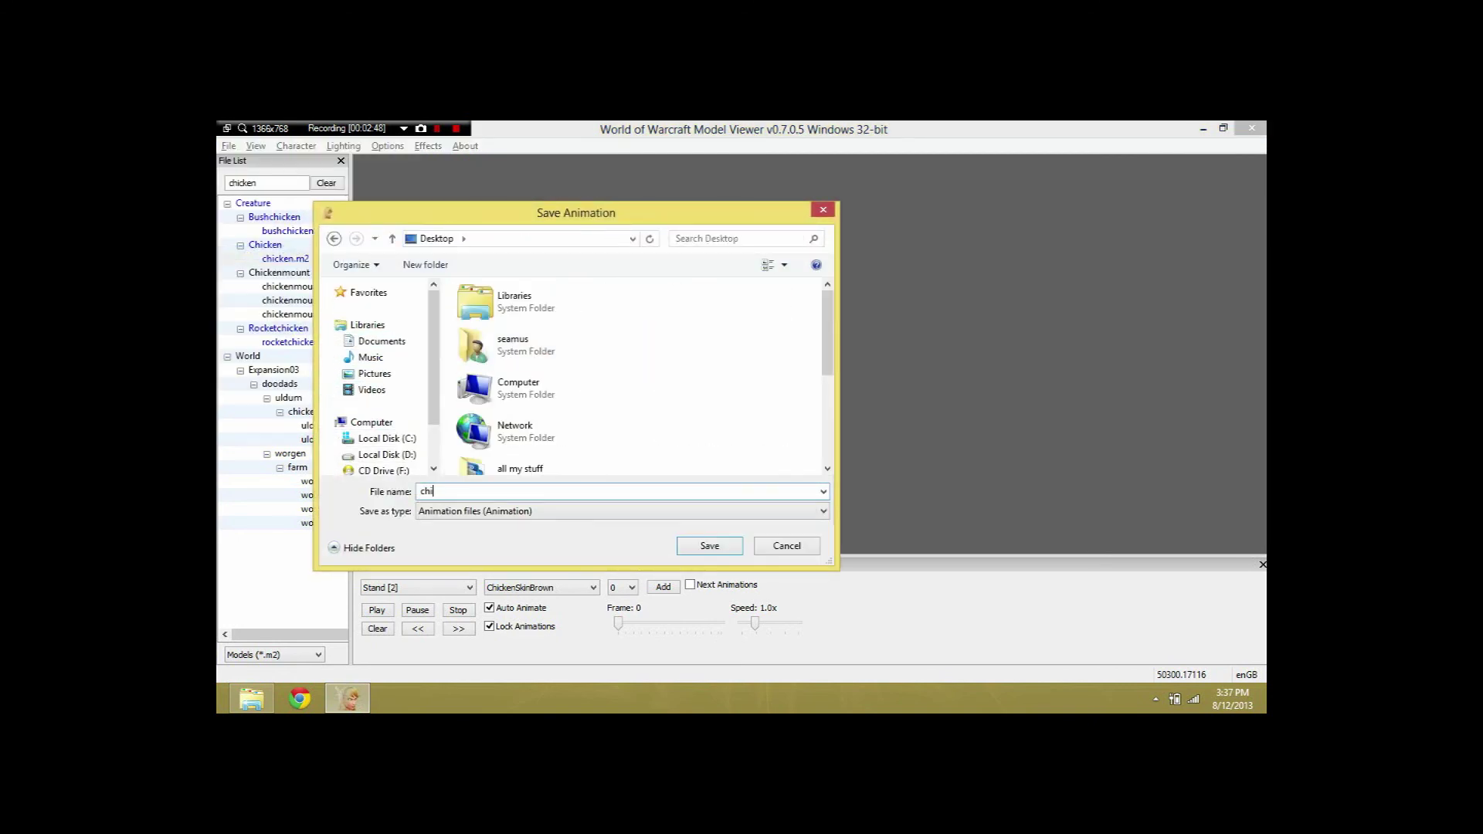
{"action": "type", "text": "ckenstand1.gif"}
{"action": "key", "text": "Return"}
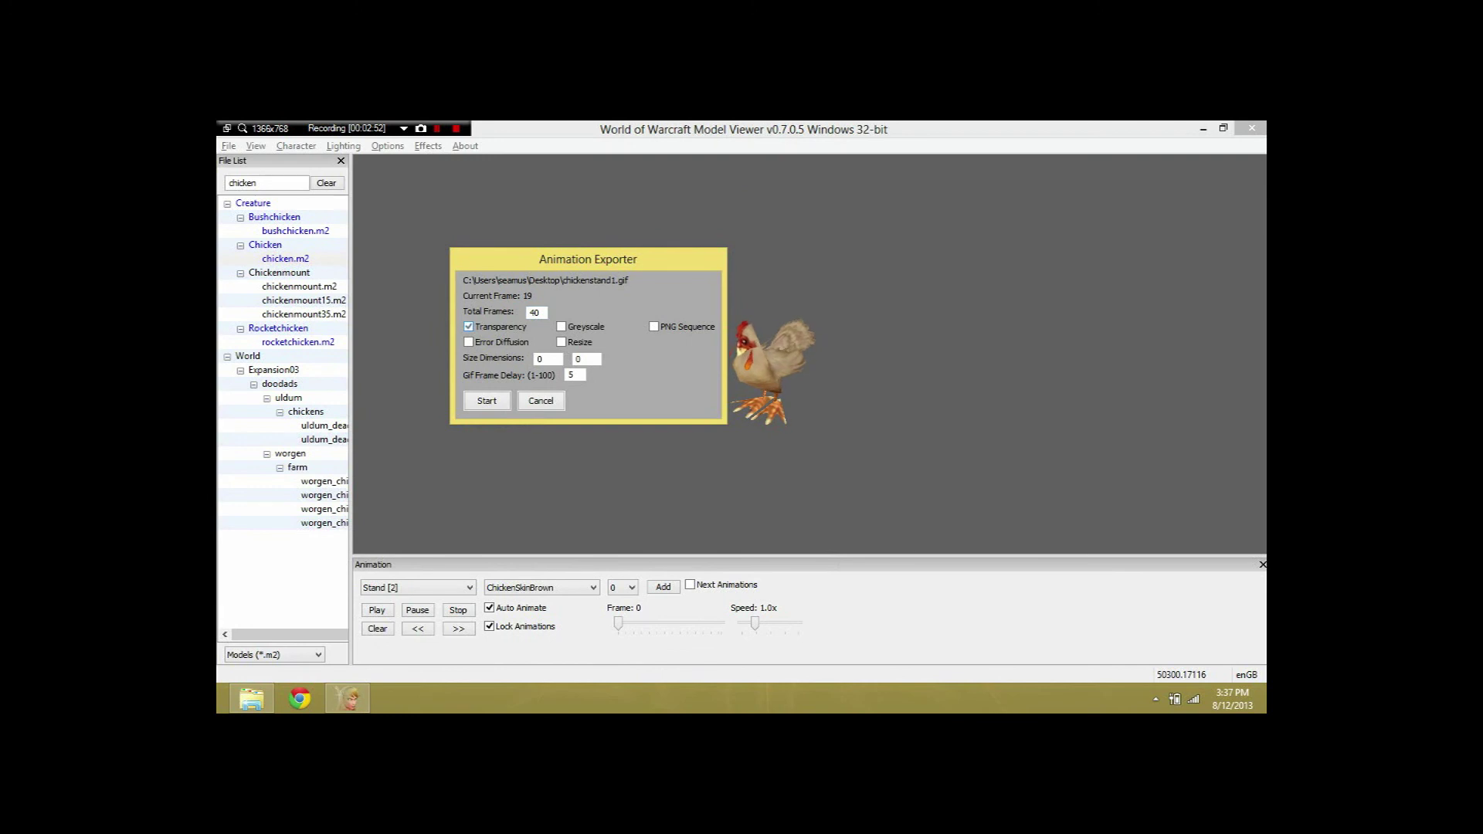
{"action": "key", "text": "Return"}
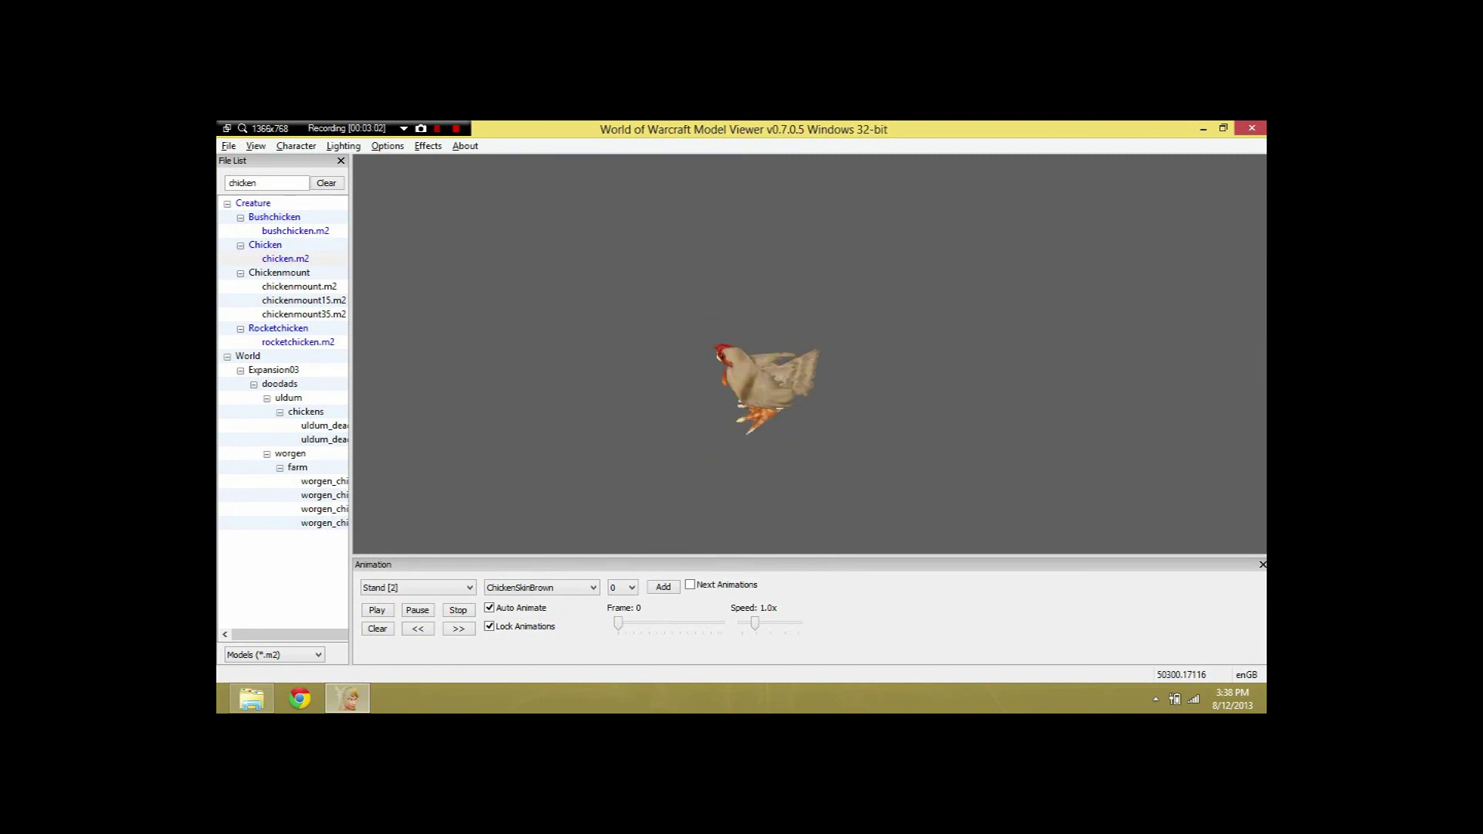
Step: Rotate the chicken model so that it is seen from the front at ground level
{"action": "left_click_drag", "start_coordinate": [765, 363], "coordinate": [865, 263]}
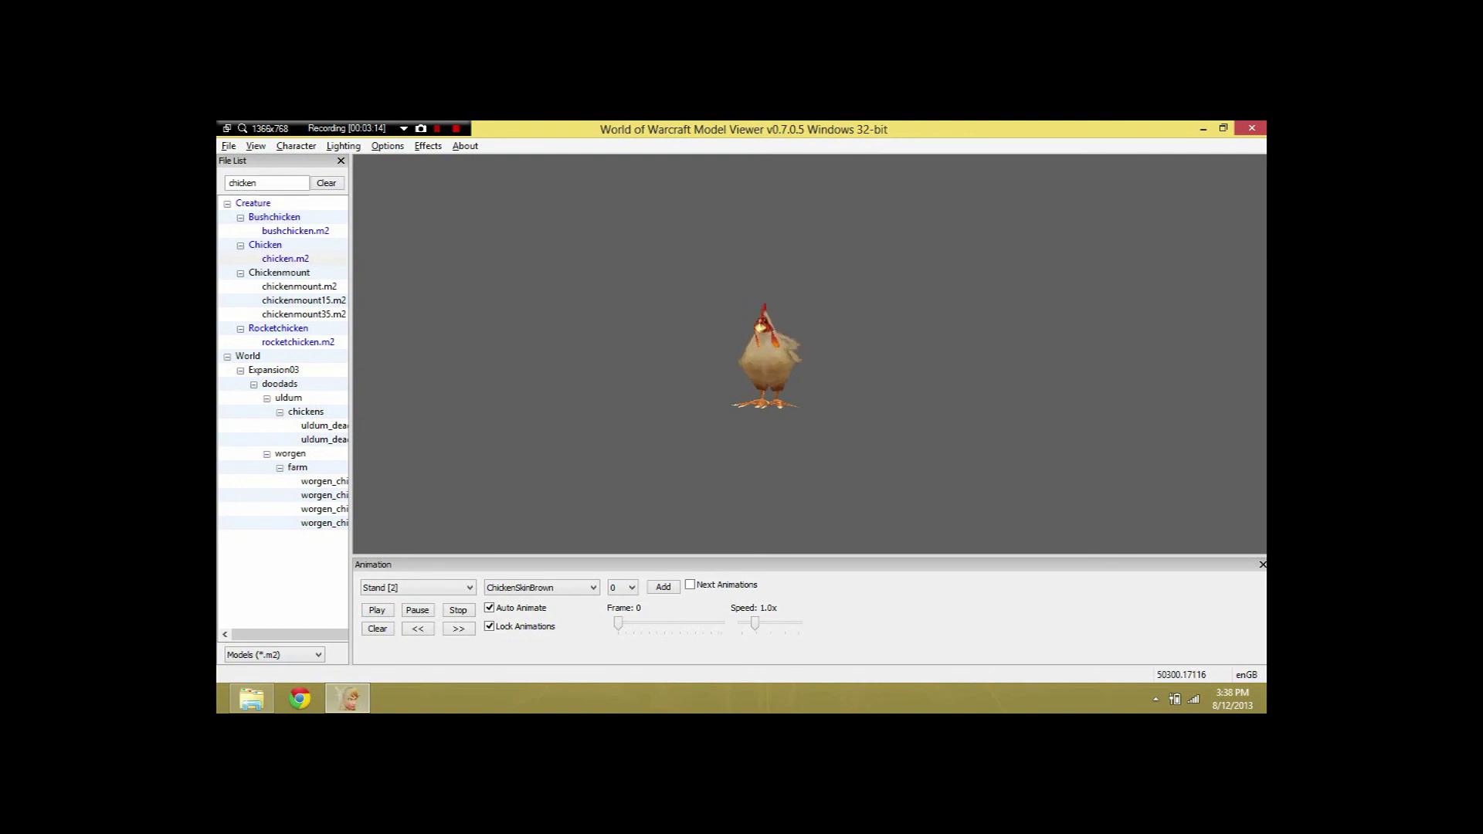
{"action": "key", "text": "XF86MonBrightnessUp"}
{"action": "key", "text": "XF86MonBrightnessUp"}
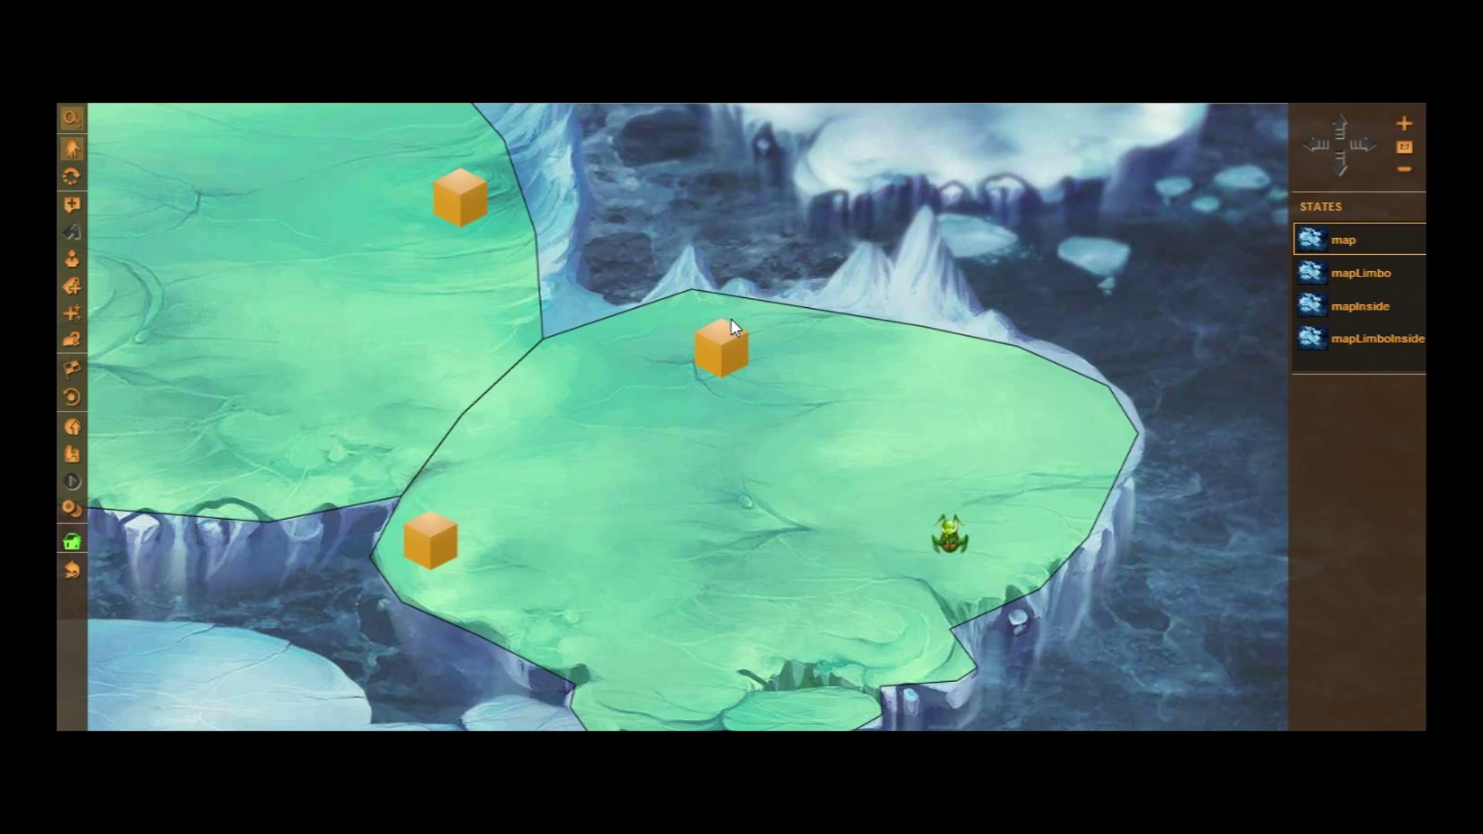
Step: In the game map editor, select the cube NPC near the central island's upper edge and open the brownchicken skin's stances
{"action": "left_click", "coordinate": [740, 359]}
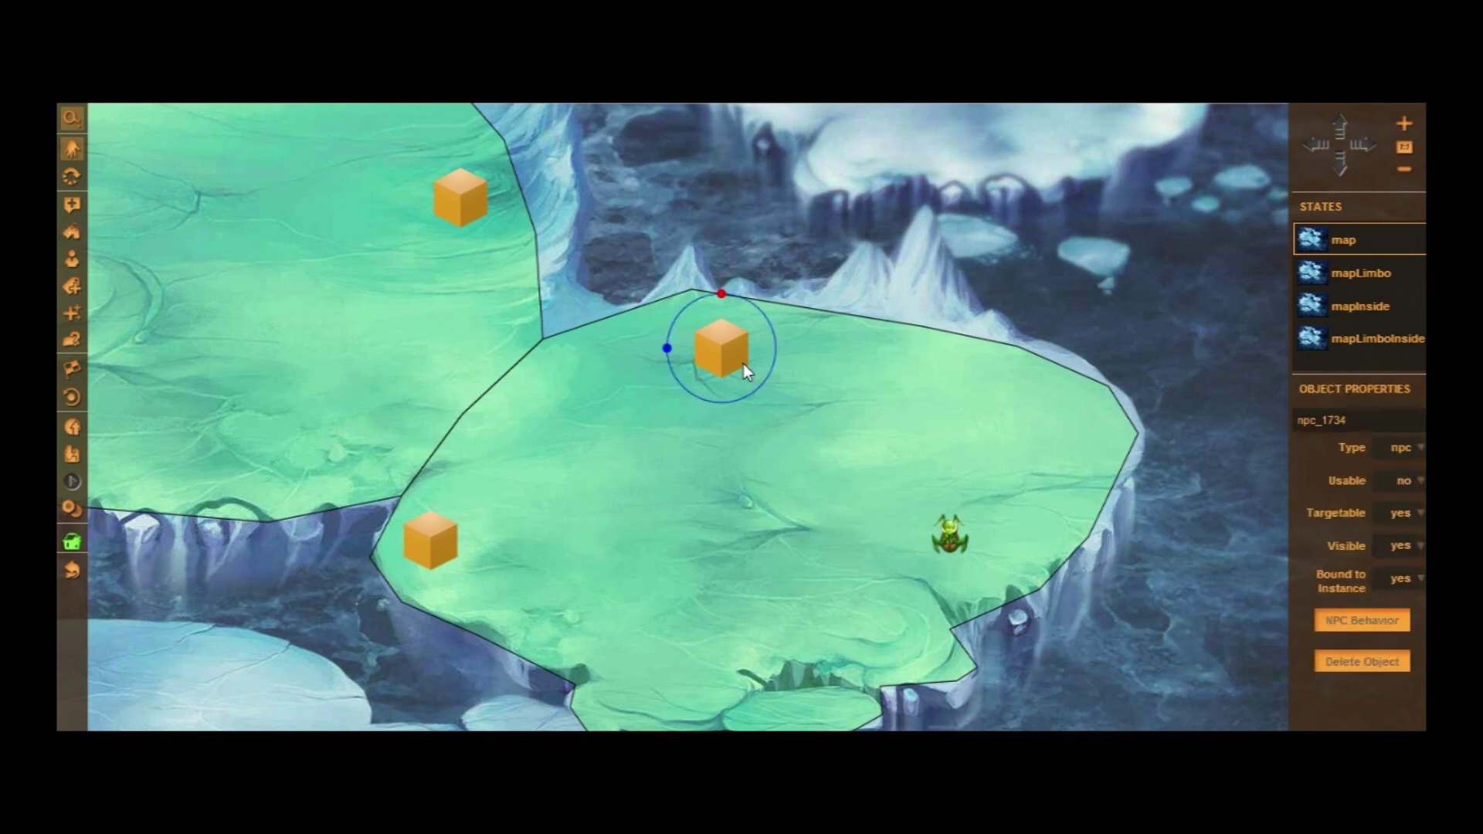
{"action": "left_click", "coordinate": [72, 261]}
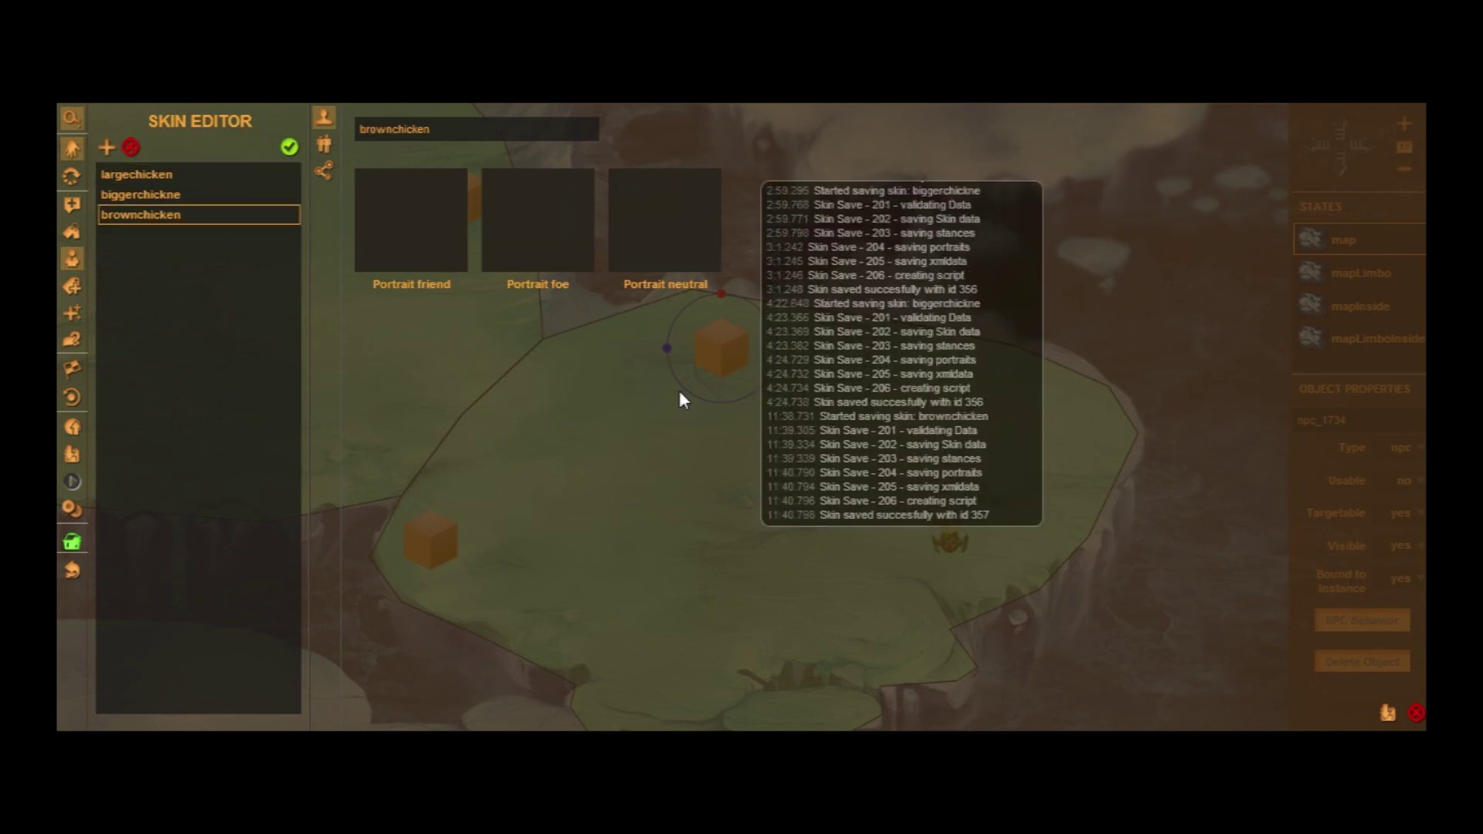
{"action": "left_click", "coordinate": [327, 146]}
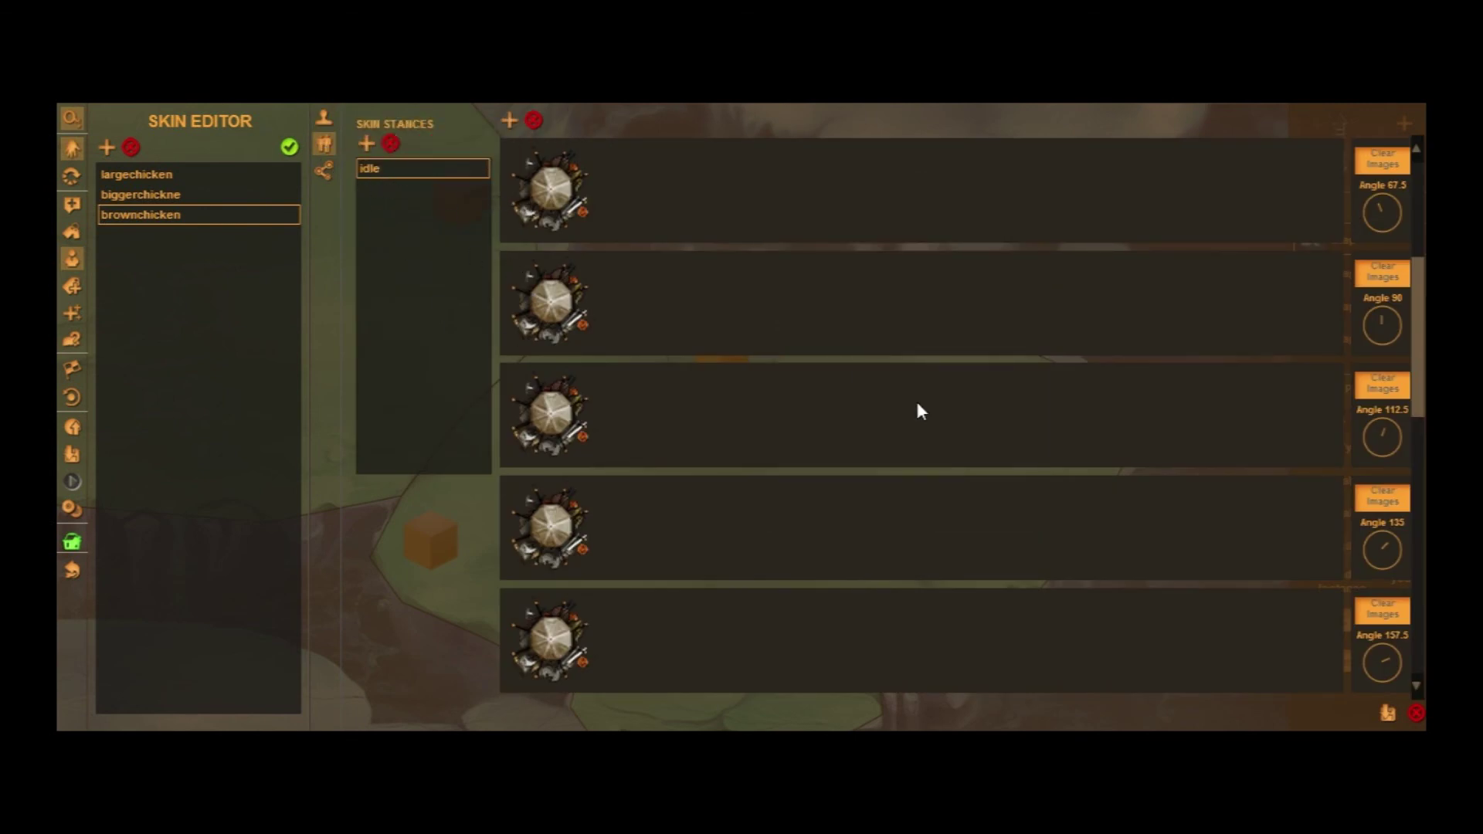
Step: Reduce the idle stance of the brownchicken skin to viewing angles spaced 45 degrees apart
{"action": "scroll", "coordinate": [898, 378], "scroll_direction": "up", "scroll_amount": 3}
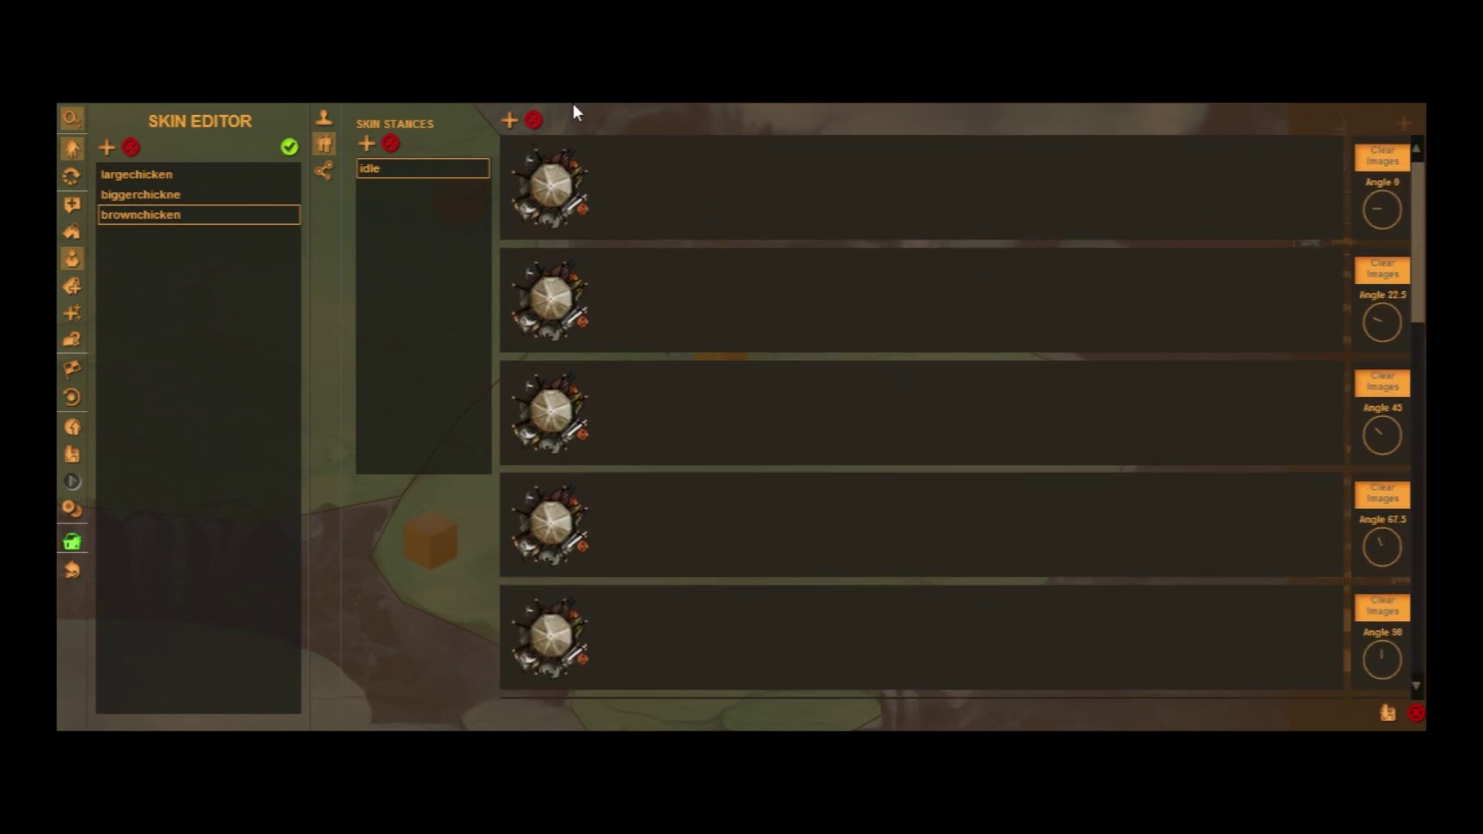
{"action": "left_click", "coordinate": [532, 121]}
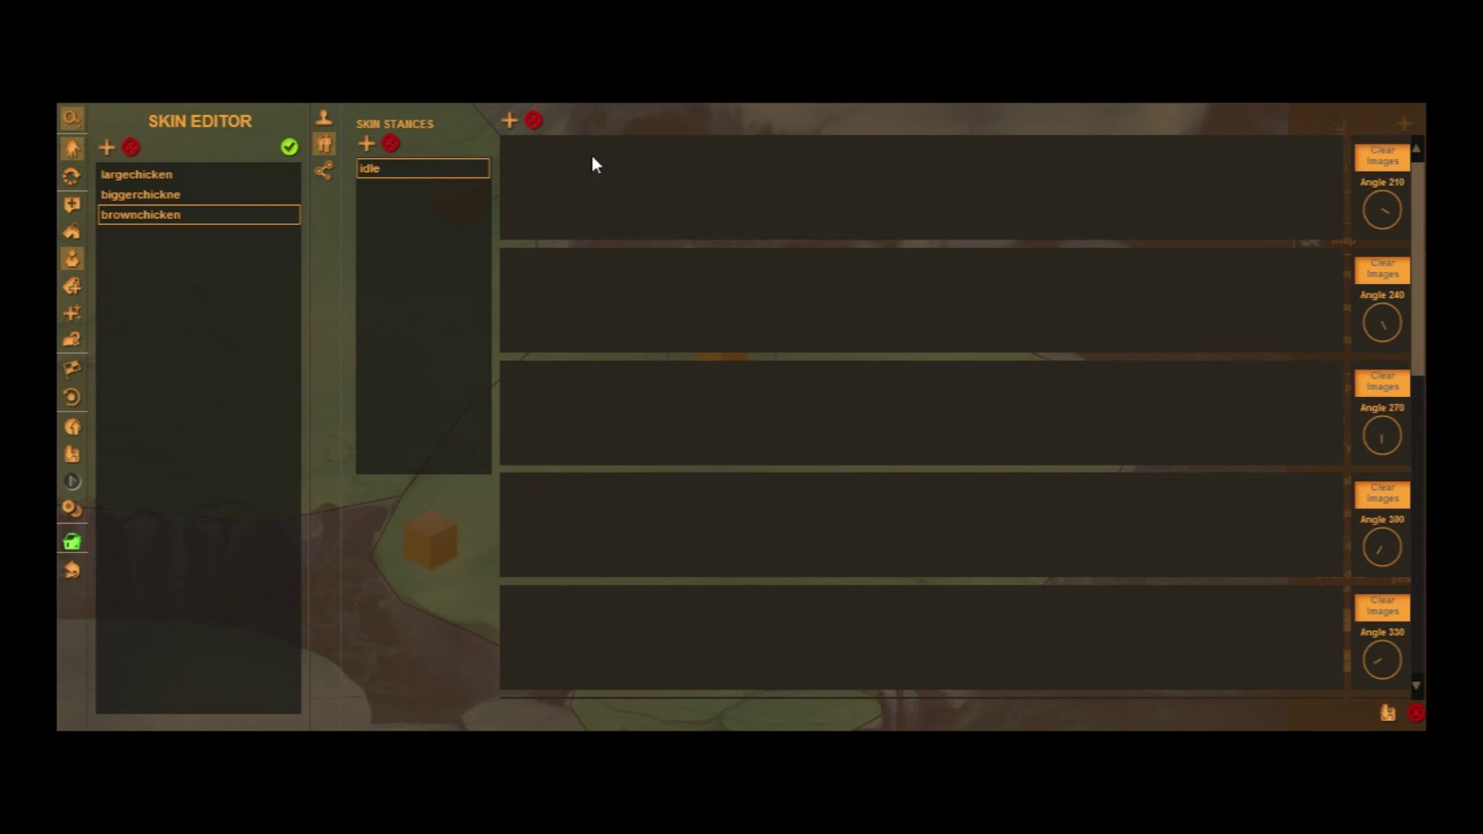
{"action": "left_click", "coordinate": [534, 123]}
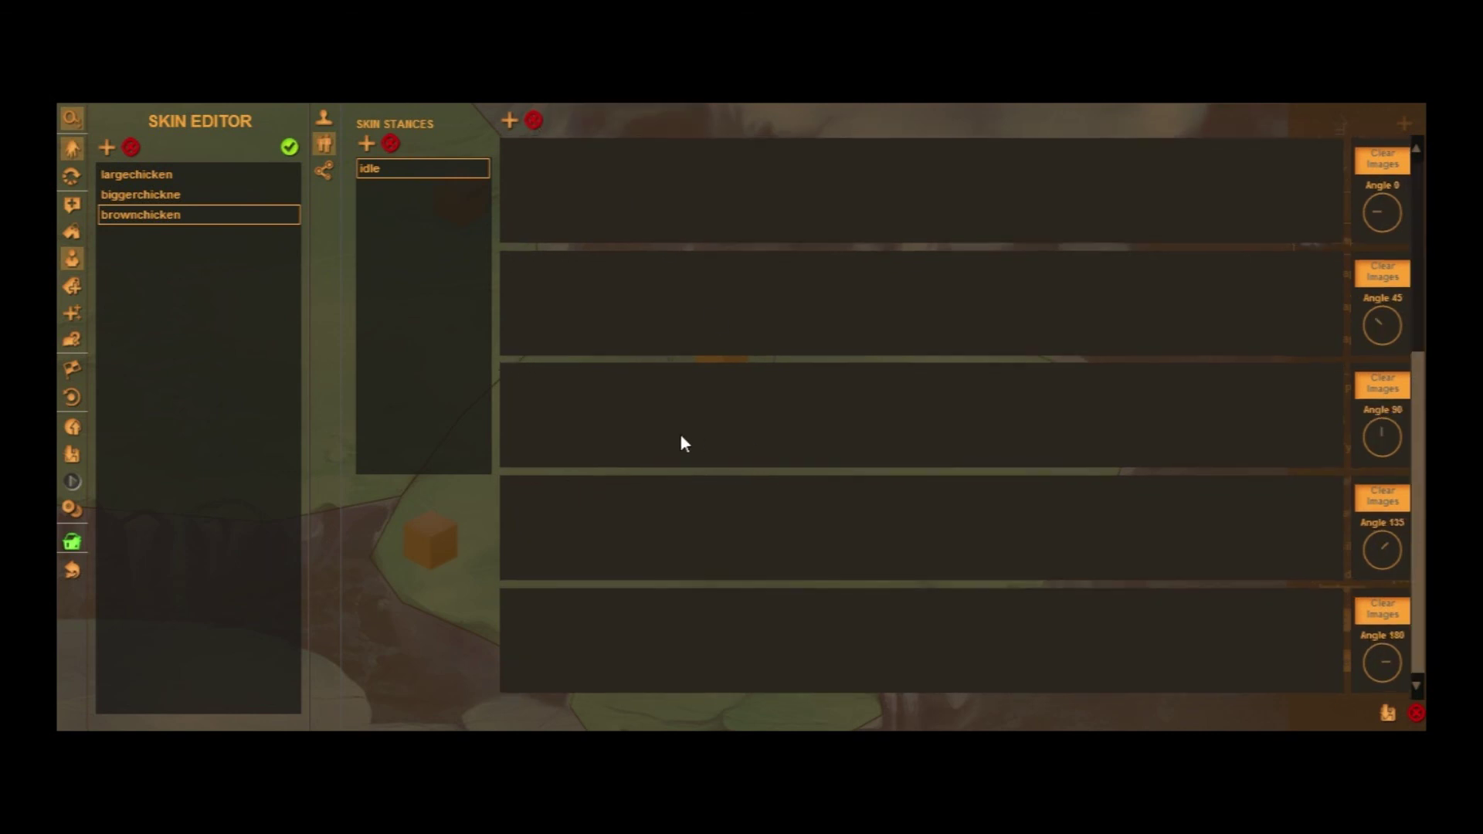